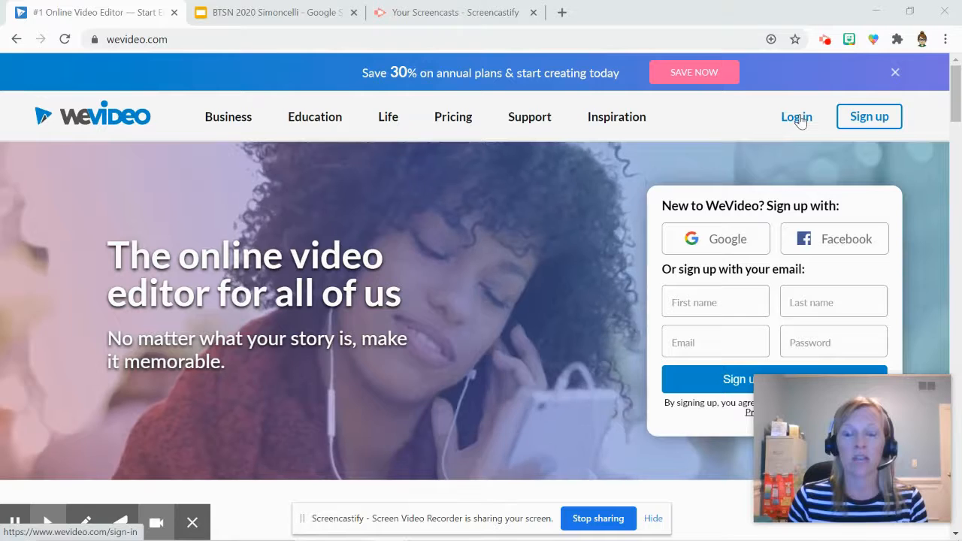
- Log in to WeVideo with Google, choosing the school account
left_click(799, 121)
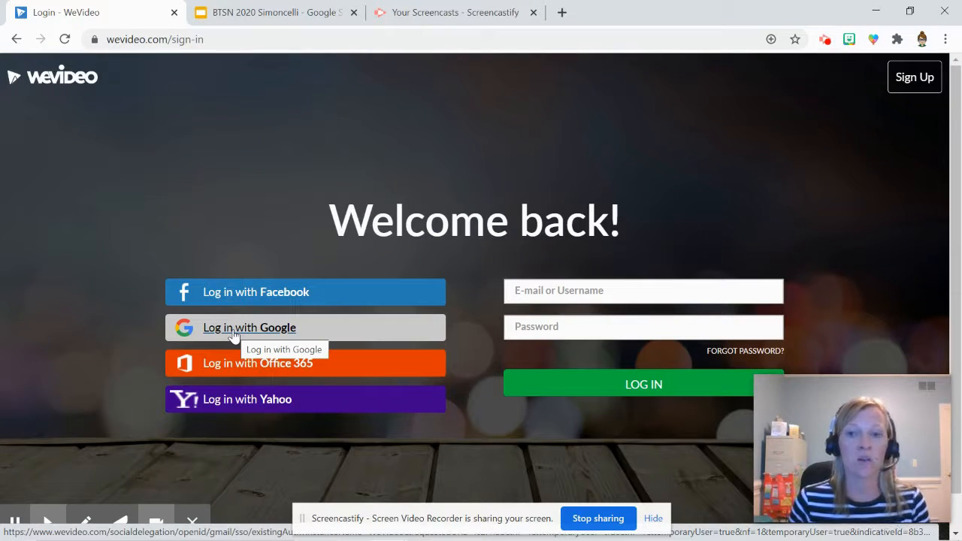
left_click(235, 336)
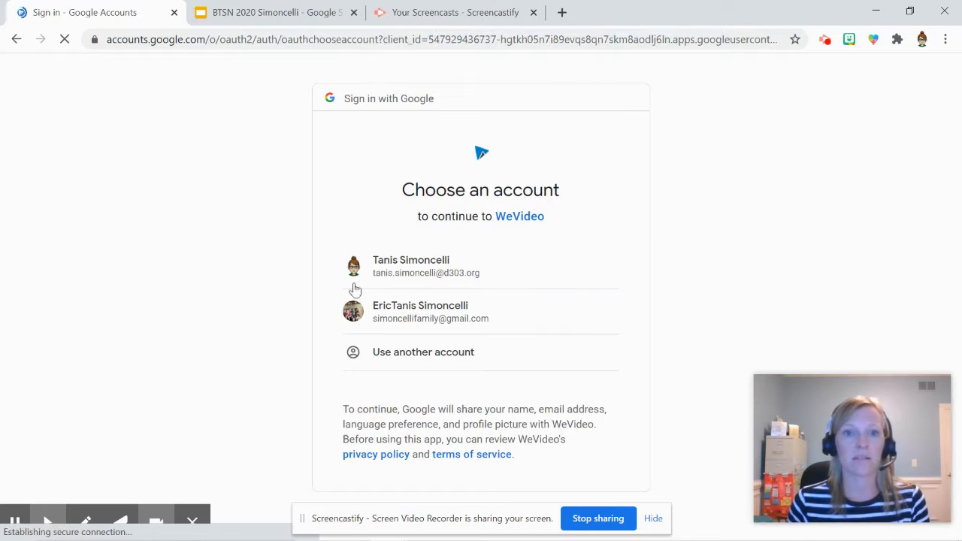
left_click(456, 268)
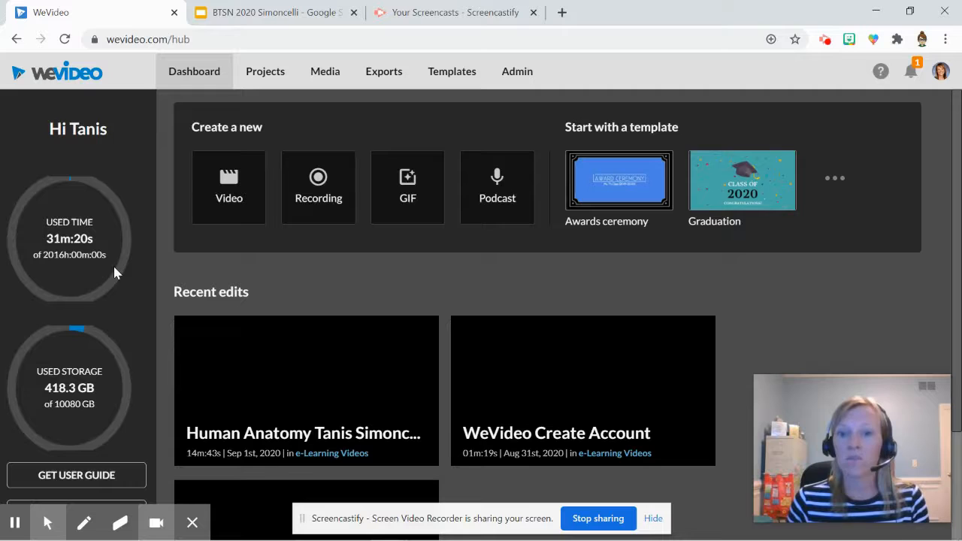
- Create a new video in e-Learning Videos titled Human Anatomy, the teacher's name, and BTSN 2020
left_click(231, 206)
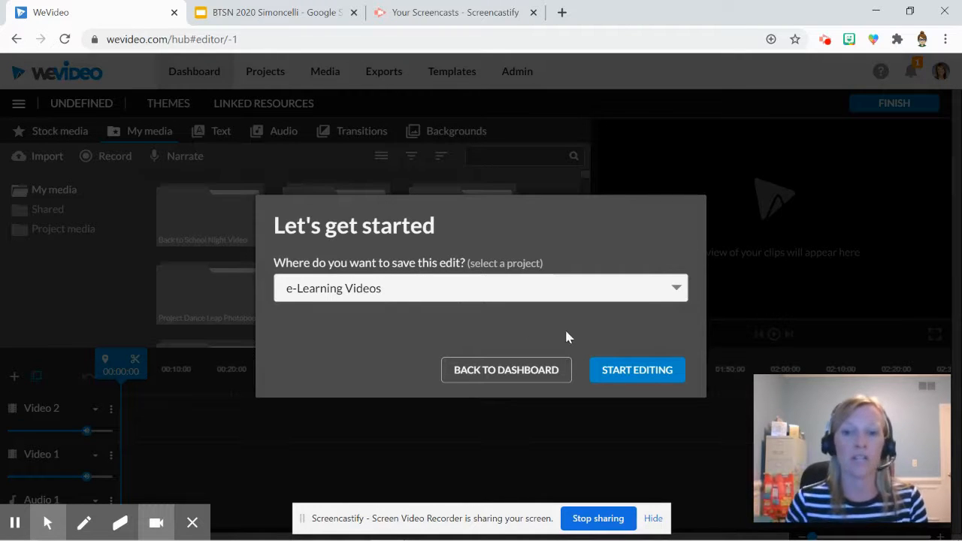
left_click(633, 371)
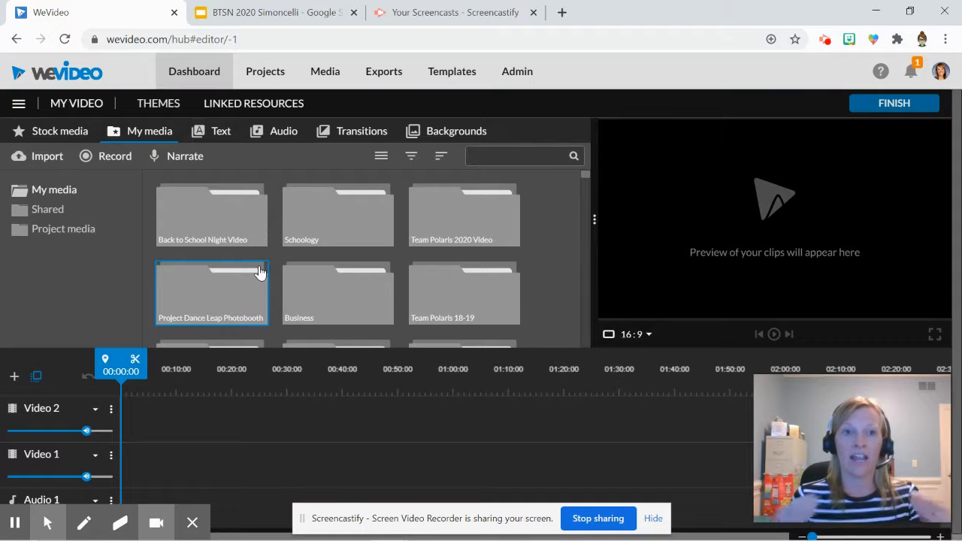
left_click(77, 103)
triple_click(362, 313)
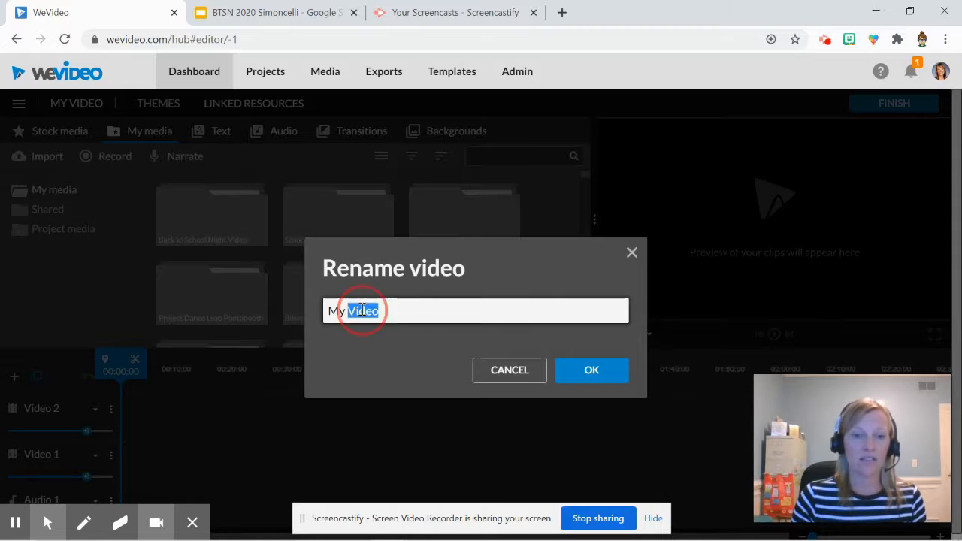
type("Hu")
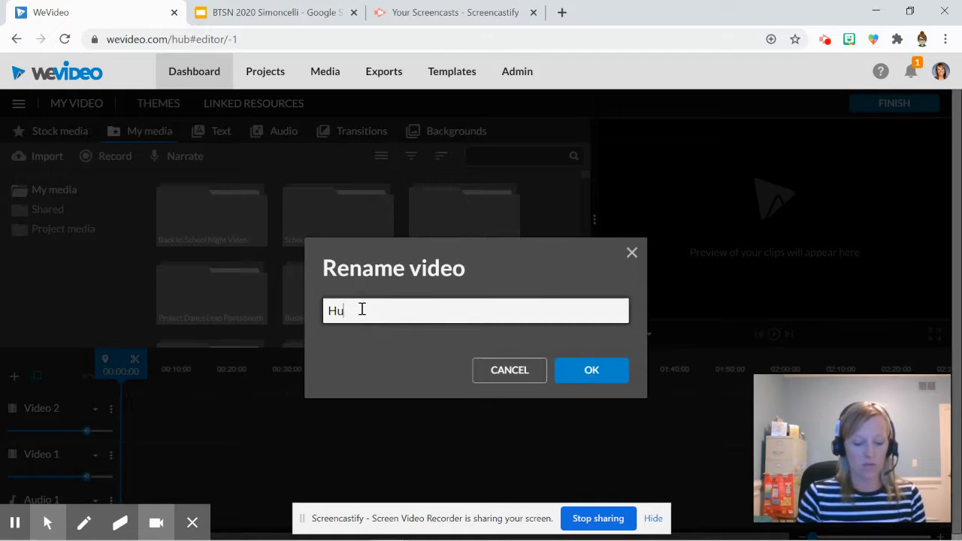
type("man Anatomy")
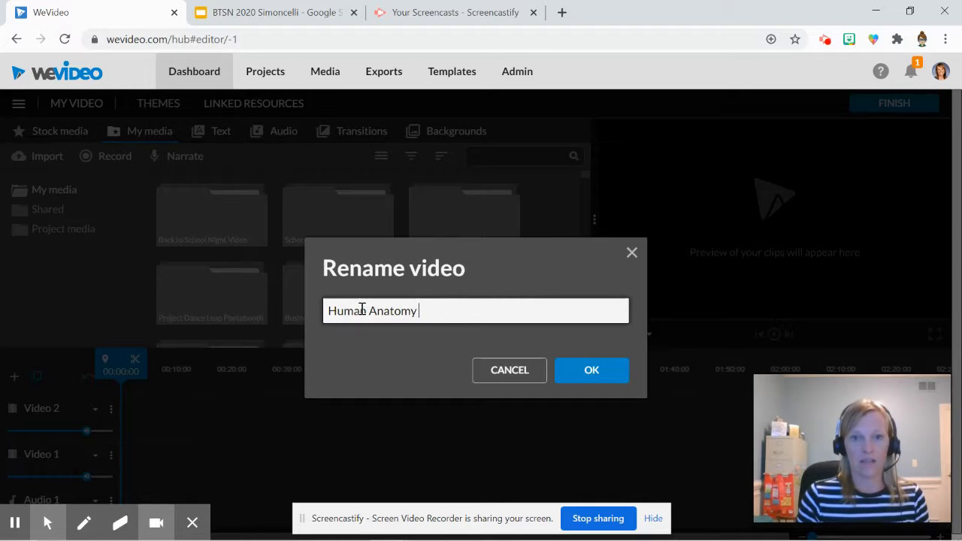
type(" Tanis Simoncelli")
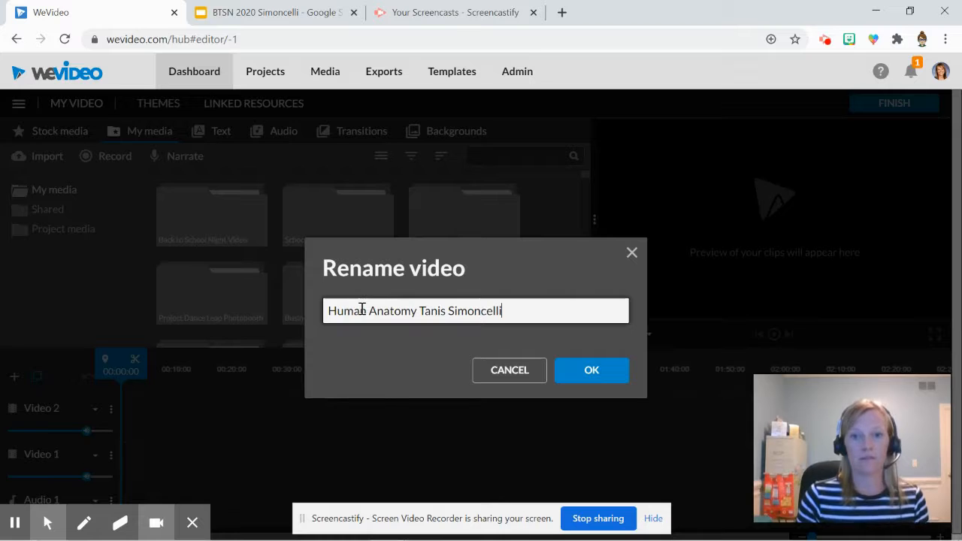
type(" BTSN 2020")
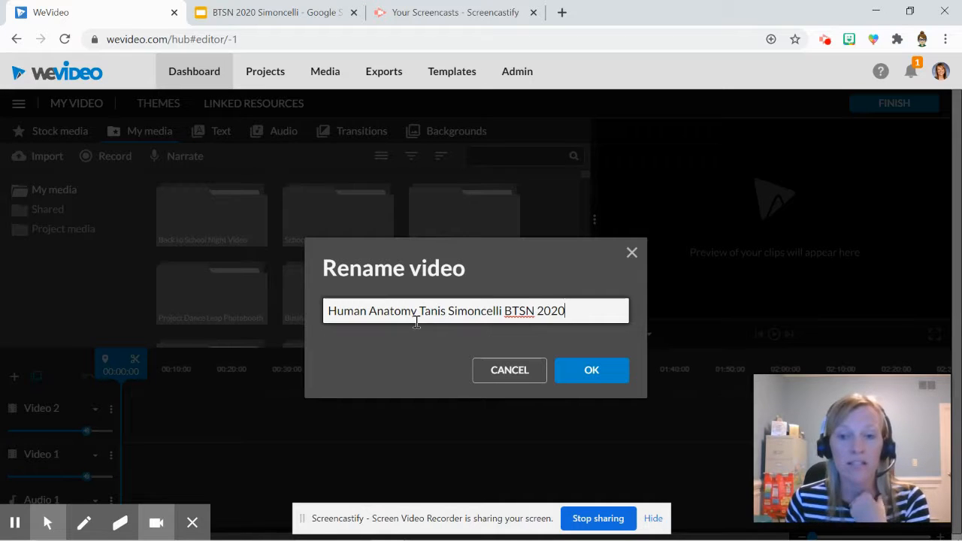
left_click(590, 377)
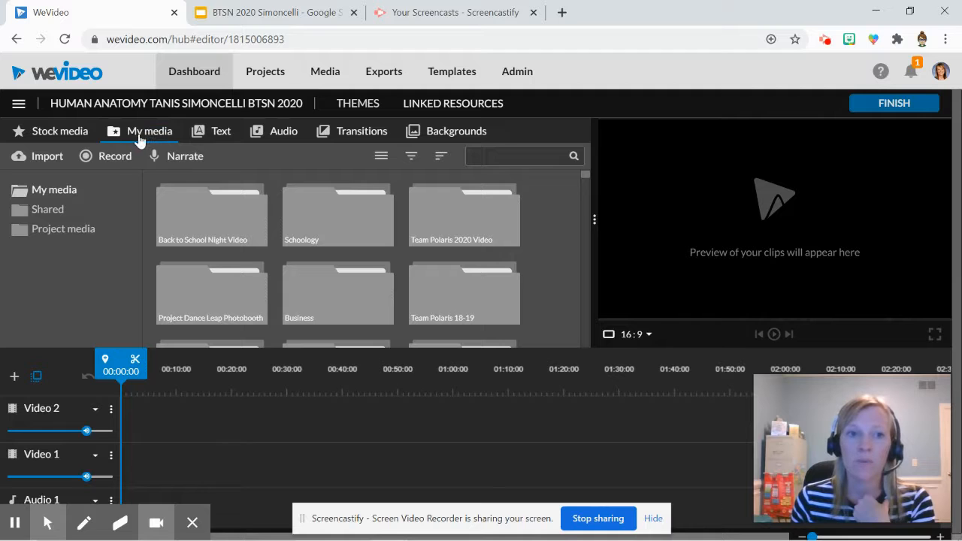
- Create a new folder named BTSN 2020 in My media
left_click(65, 136)
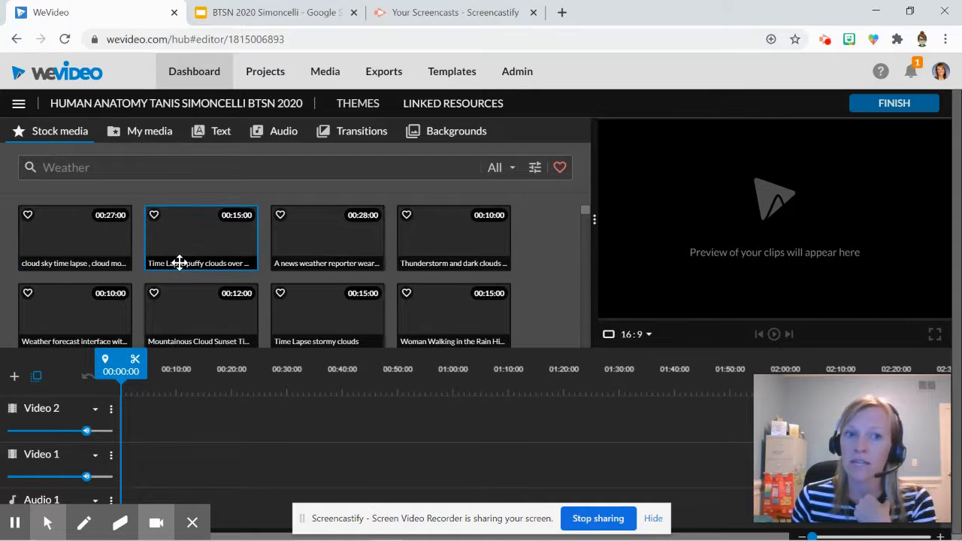
left_click(157, 140)
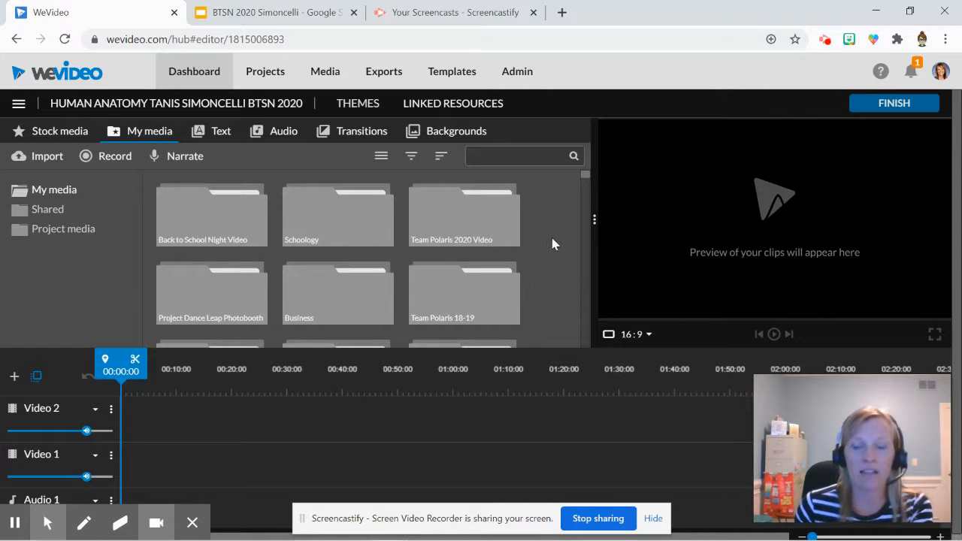
left_click(502, 215)
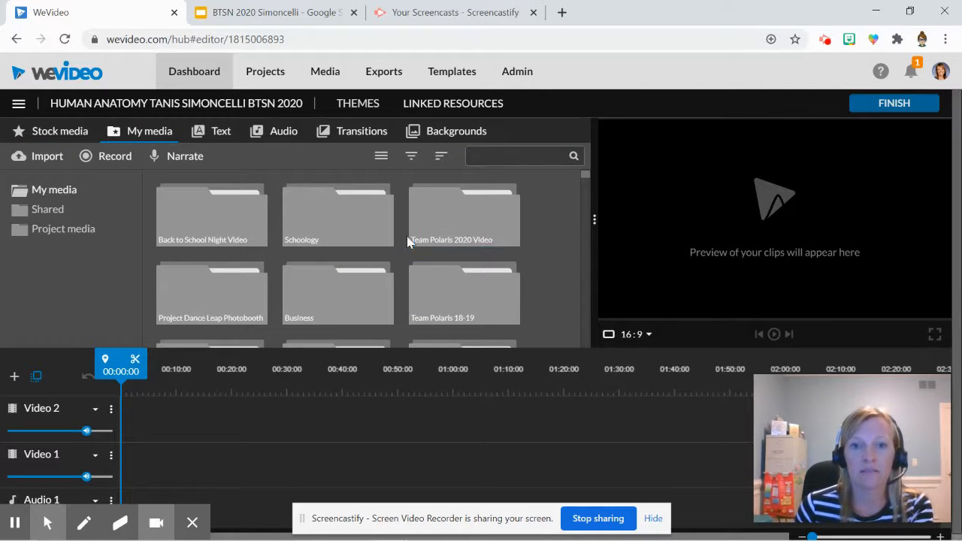
right_click(548, 235)
left_click(576, 245)
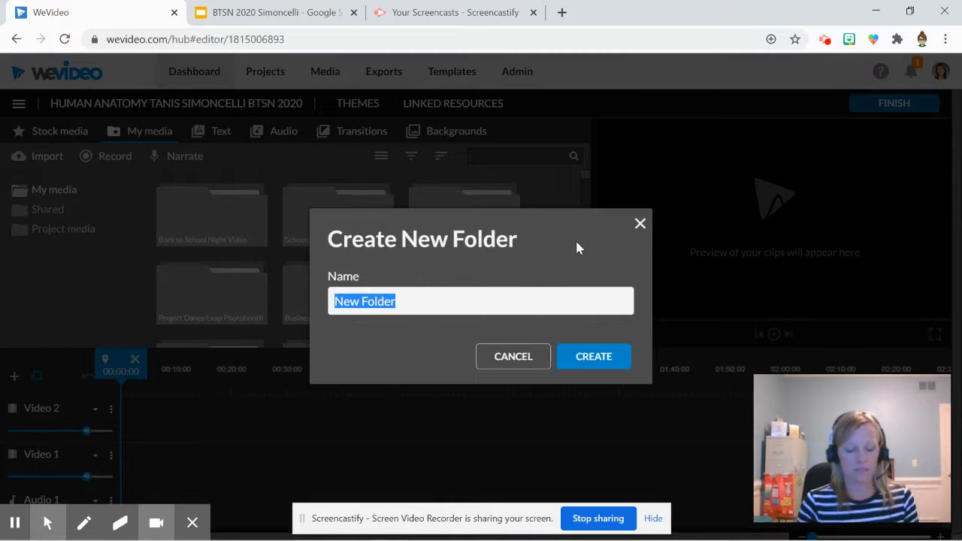
type("BTSN 2020")
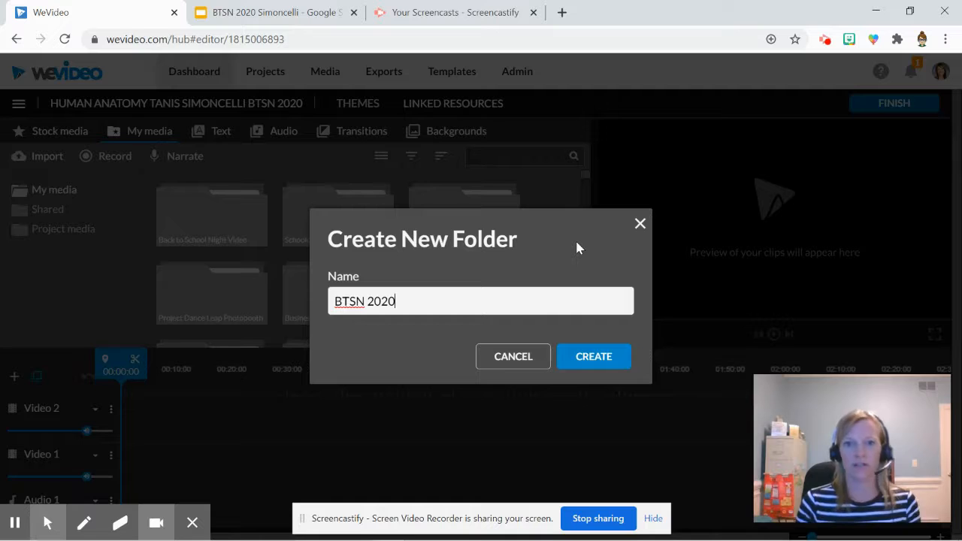
left_click(606, 354)
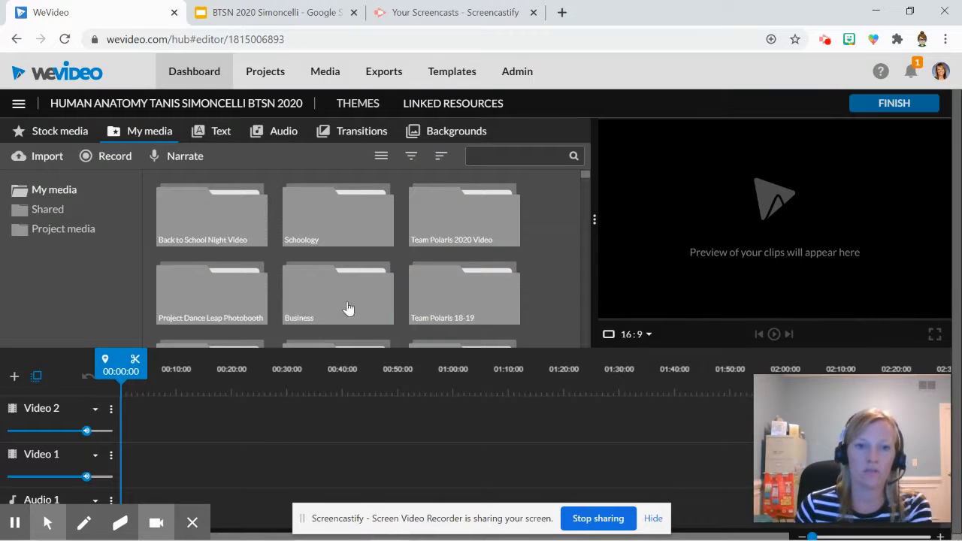
- Open the BTSN 2020 folder, then switch over to the Google Slides deck
scroll(557, 249, "down", 5)
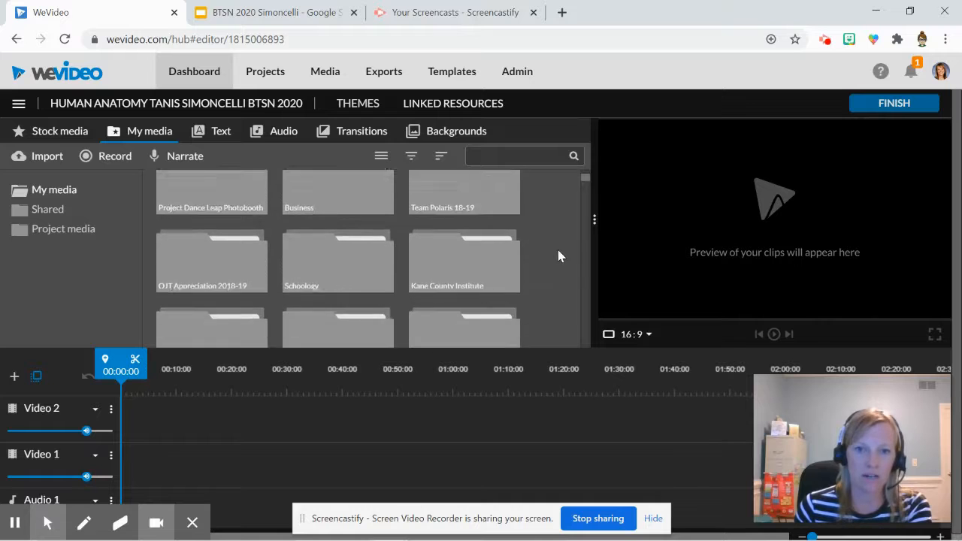
scroll(559, 256, "down", 1)
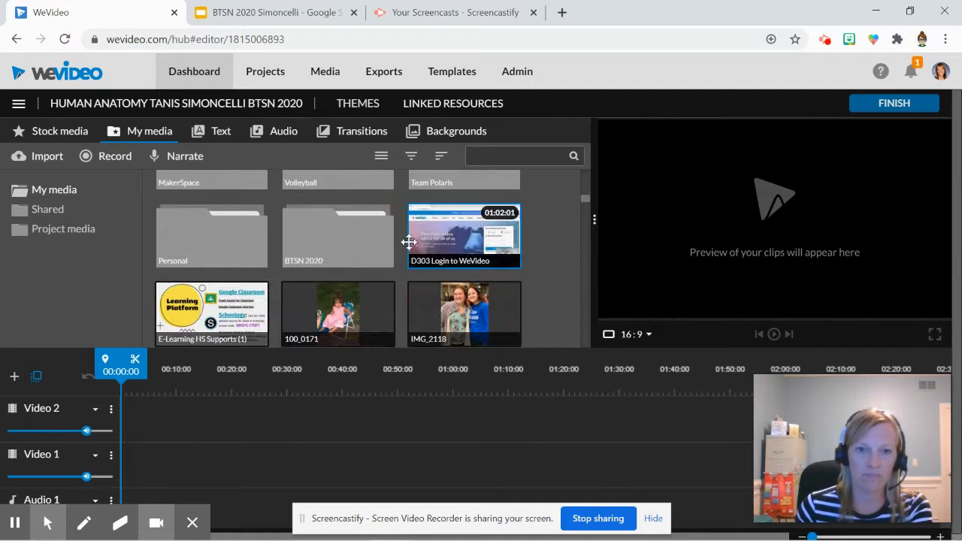
double_click(305, 251)
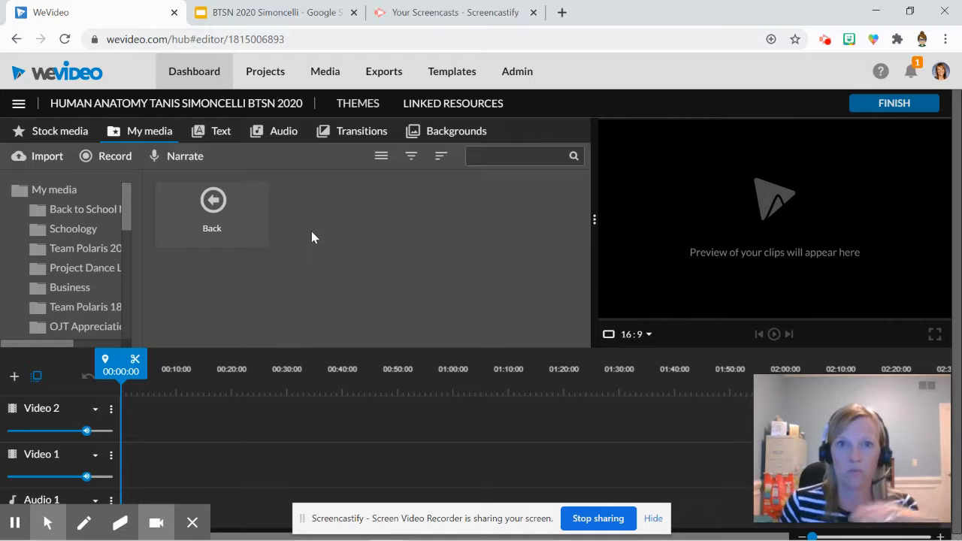
left_click(46, 158)
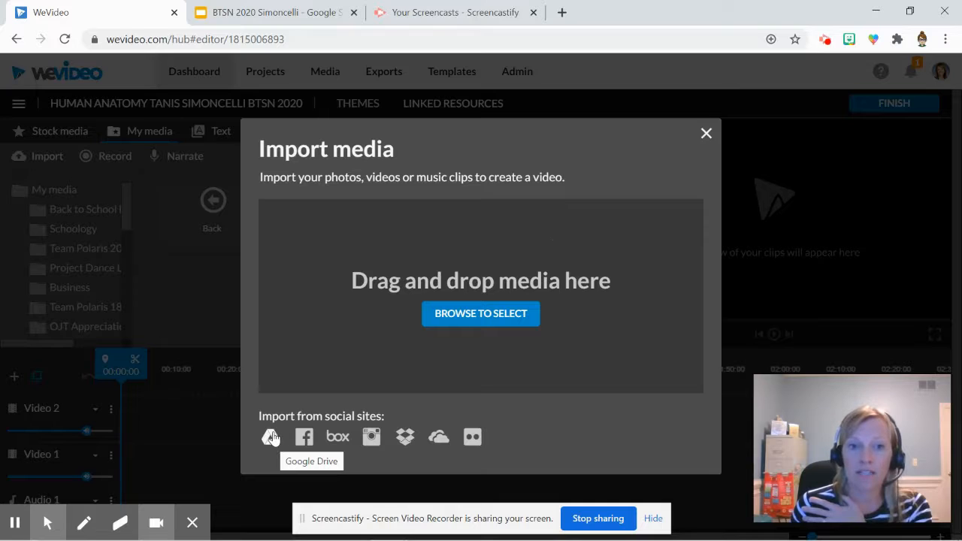
left_click(706, 135)
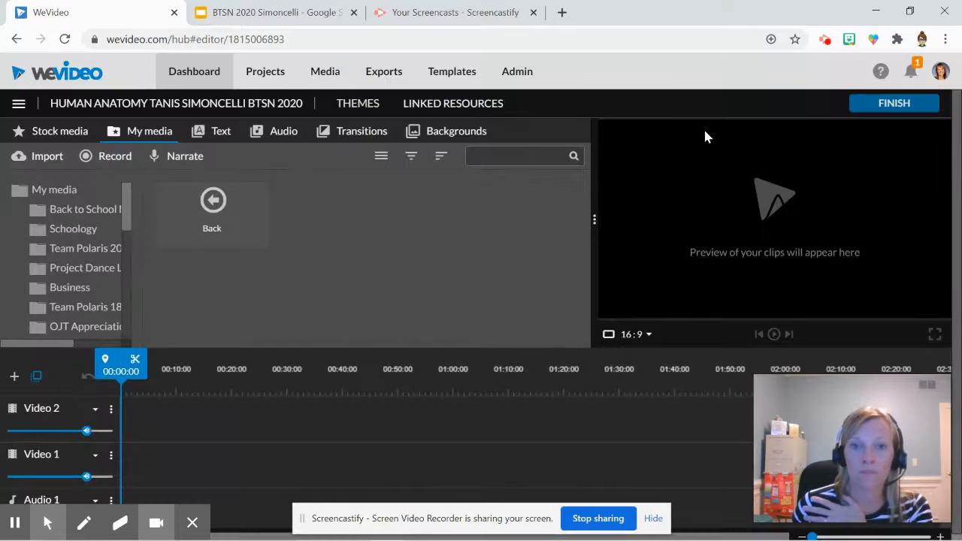
left_click(289, 16)
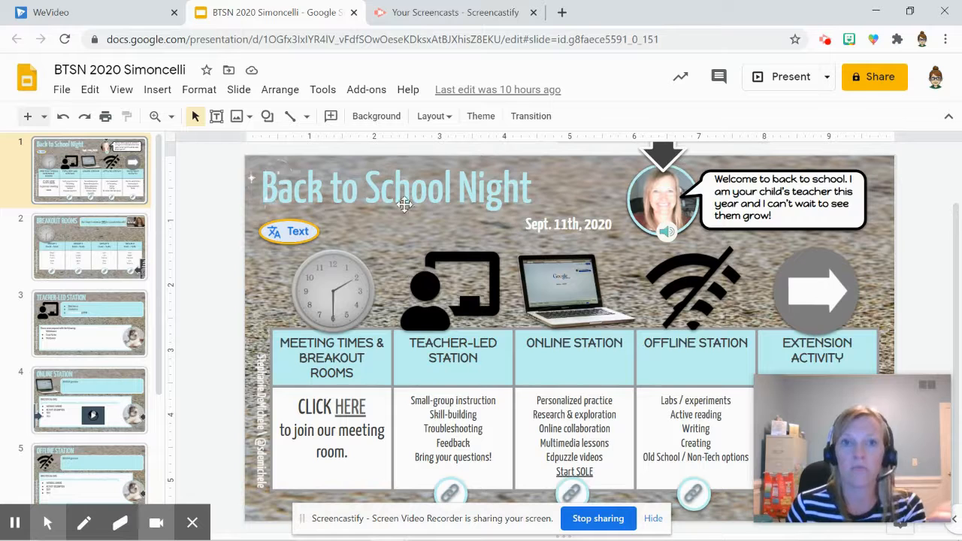
- Download the Back to School Night deck as a PDF Document (.pdf) and return to WeVideo
left_click(62, 92)
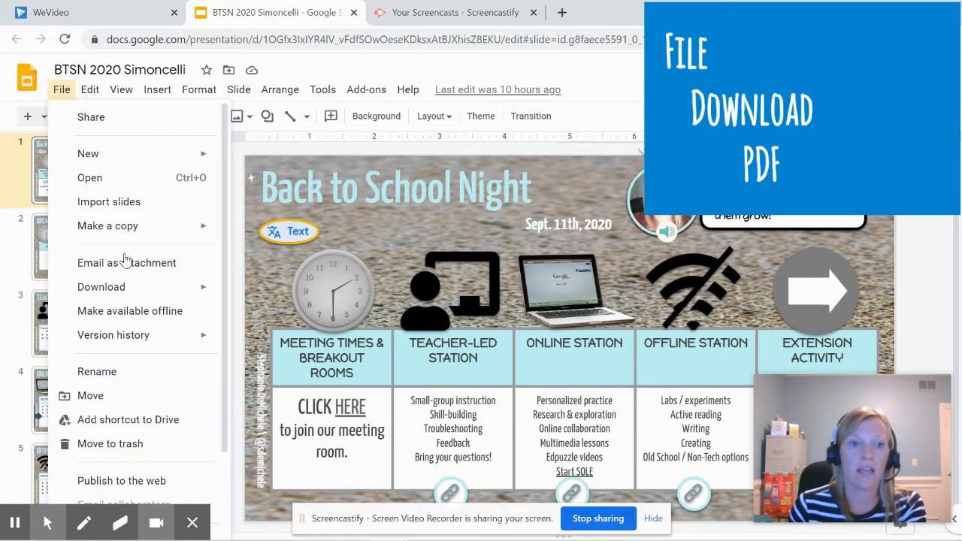
left_click(175, 288)
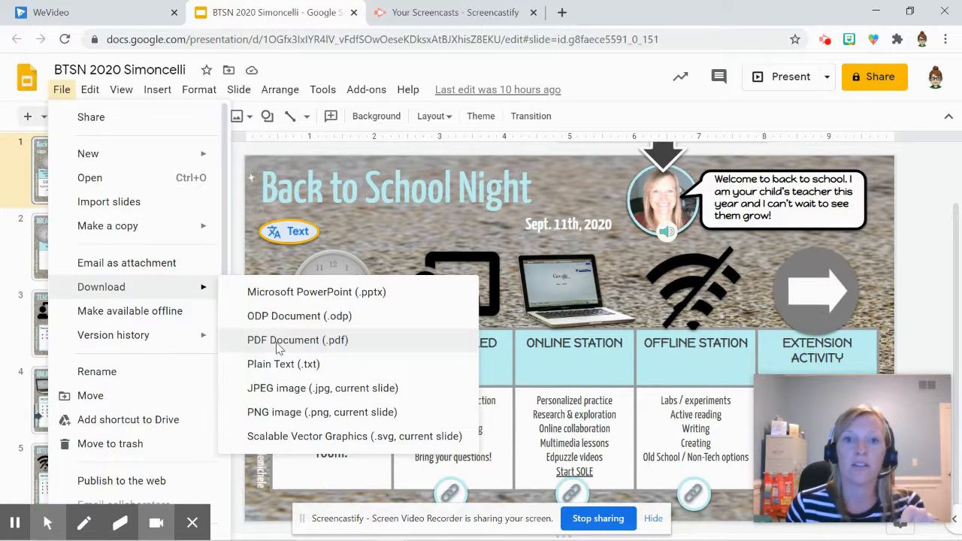
left_click(276, 344)
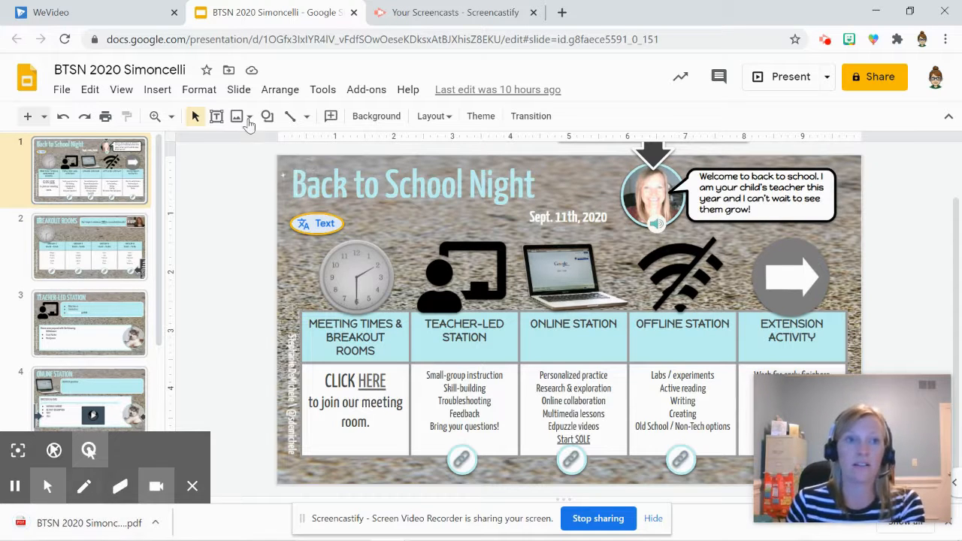
left_click(106, 16)
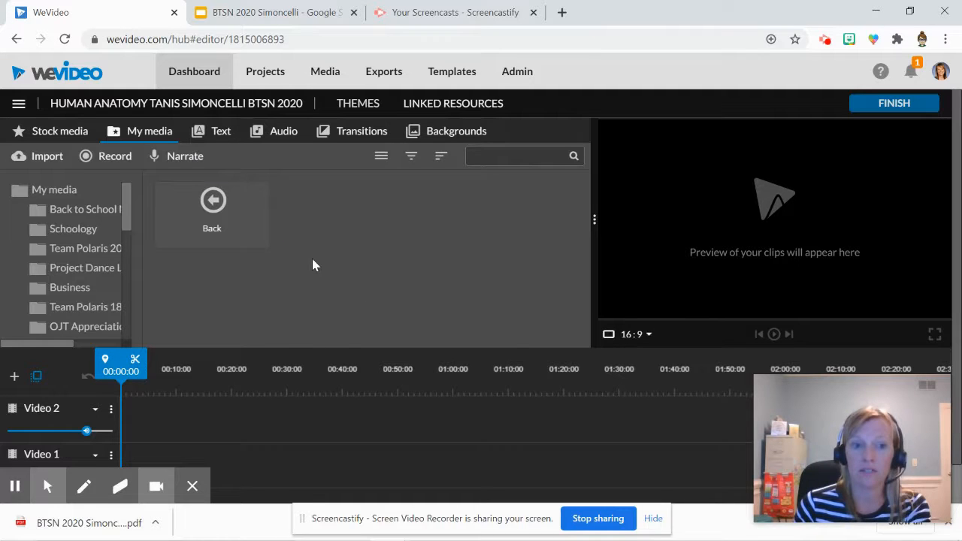
- Import the downloaded slide PDF into BTSN 2020 as numbered slide images
left_click(47, 156)
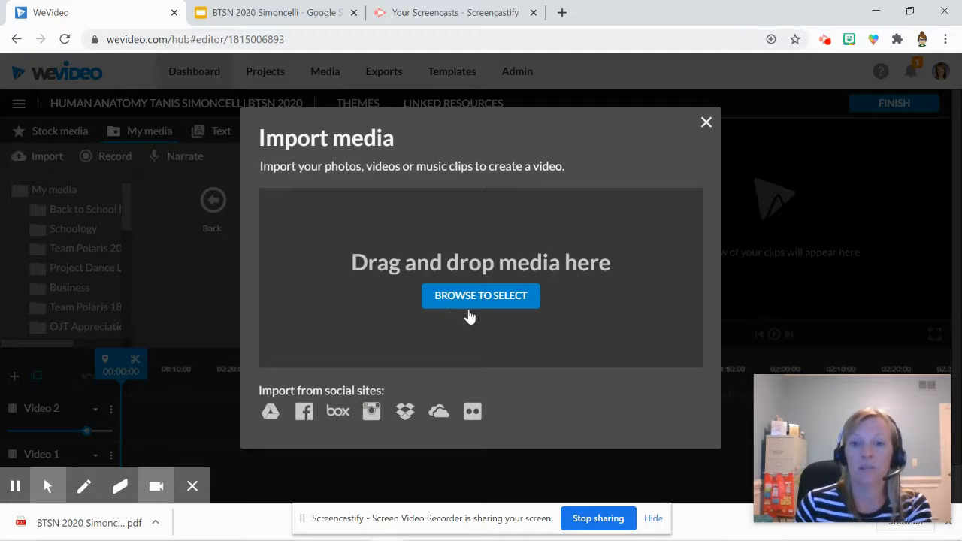
left_click(481, 298)
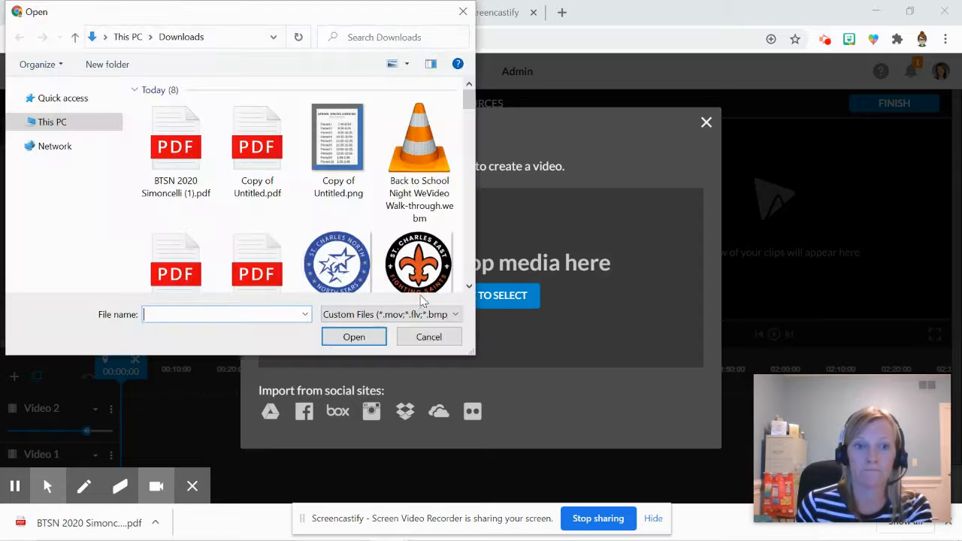
left_click(163, 146)
left_click(363, 336)
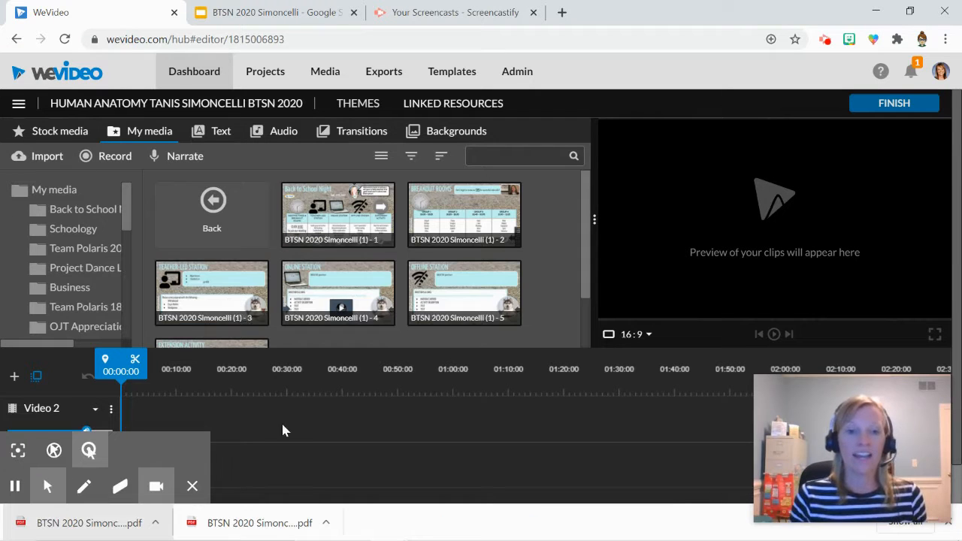
left_click(194, 486)
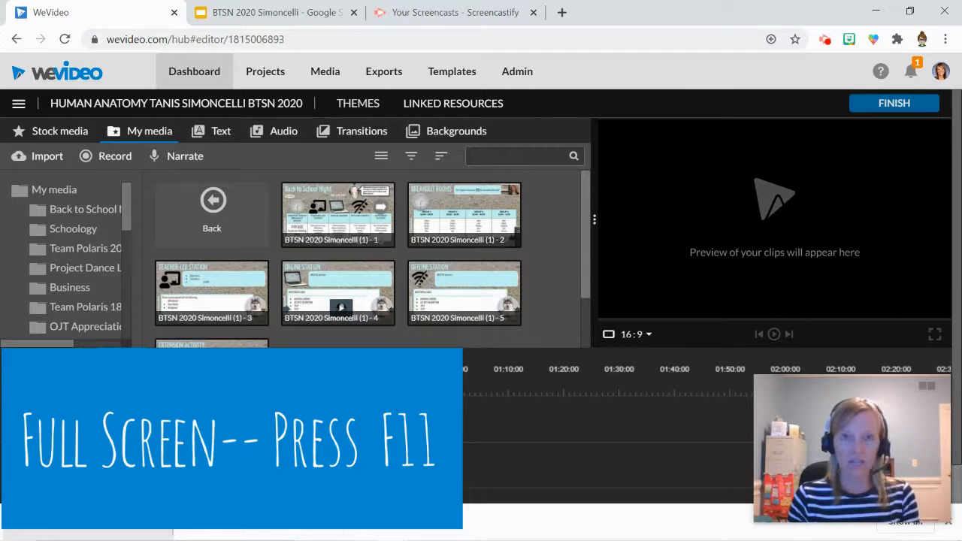
- Make the browser fullscreen, dismiss the downloads bar, and rescale the timeline zoom
key("F11")
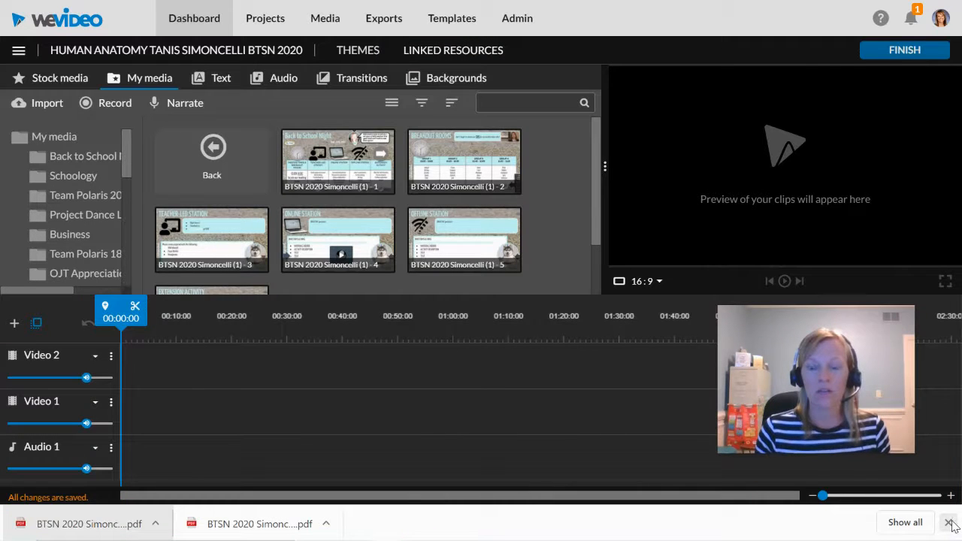
left_click(949, 522)
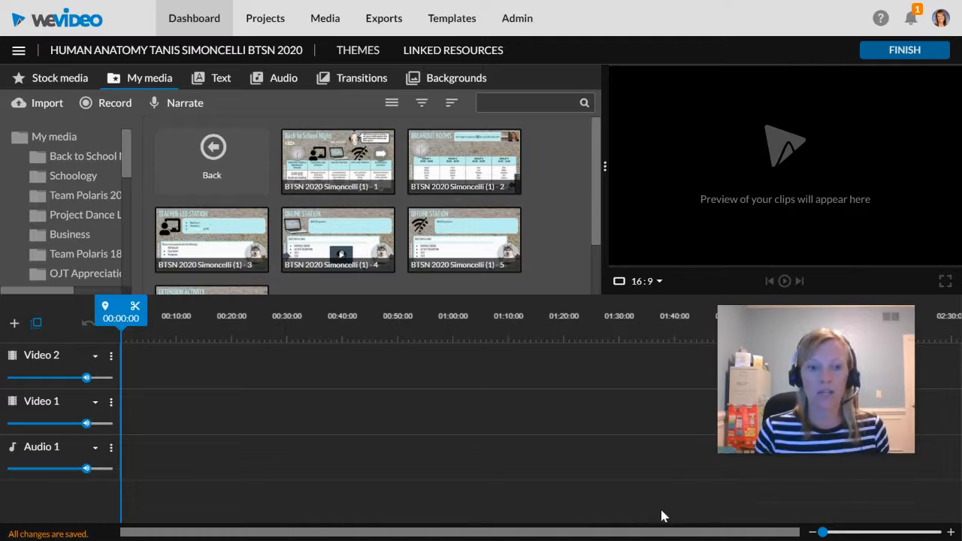
left_click_drag(820, 362, 852, 406)
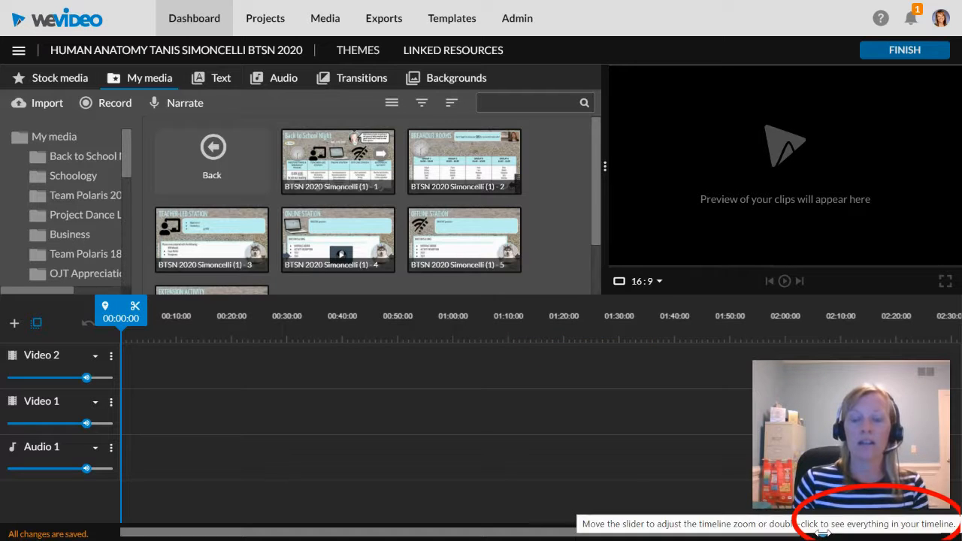
mouse_move(823, 533)
left_mouse_down()
mouse_move(847, 532)
mouse_move(819, 534)
left_mouse_up()
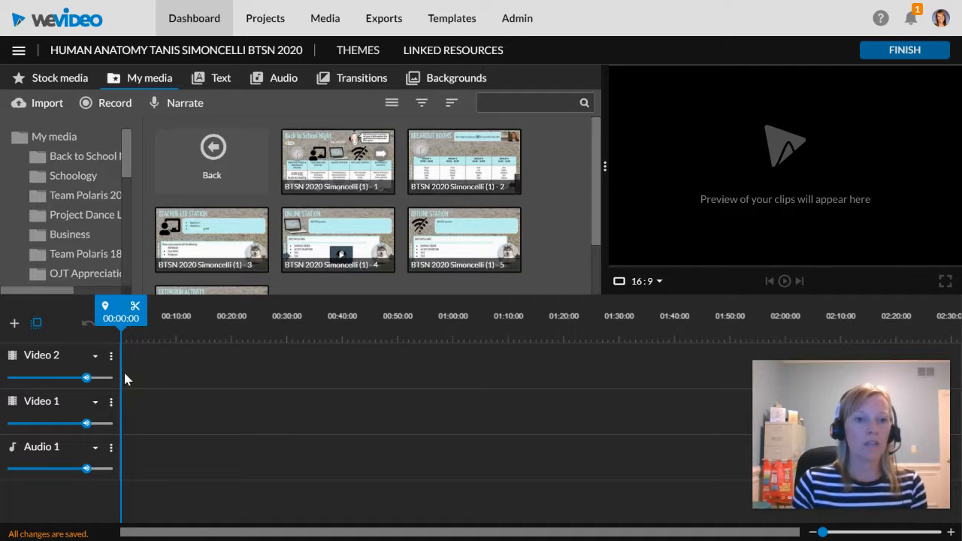
- Rename the lower Video 1 track to 'Base Layer'
left_click(43, 401)
triple_click(43, 402)
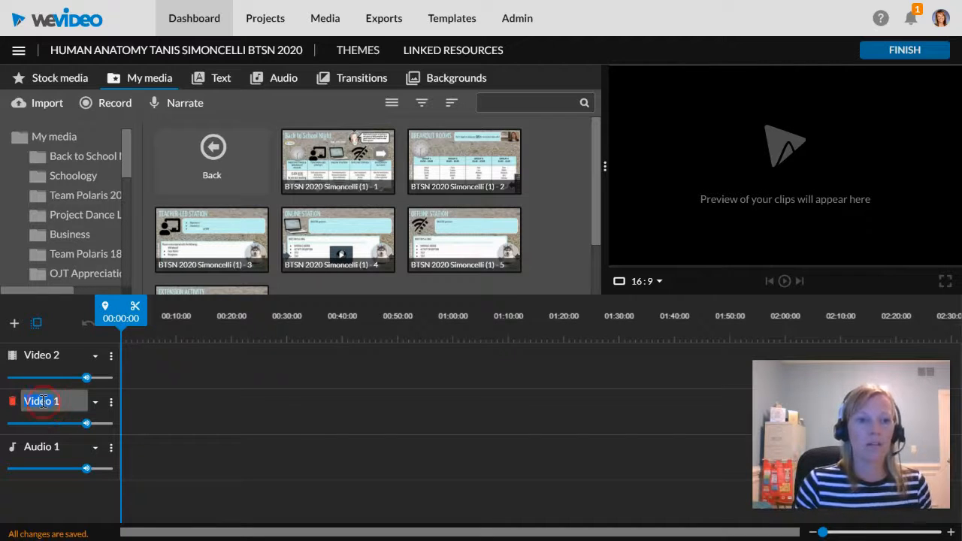
key("BackSpace")
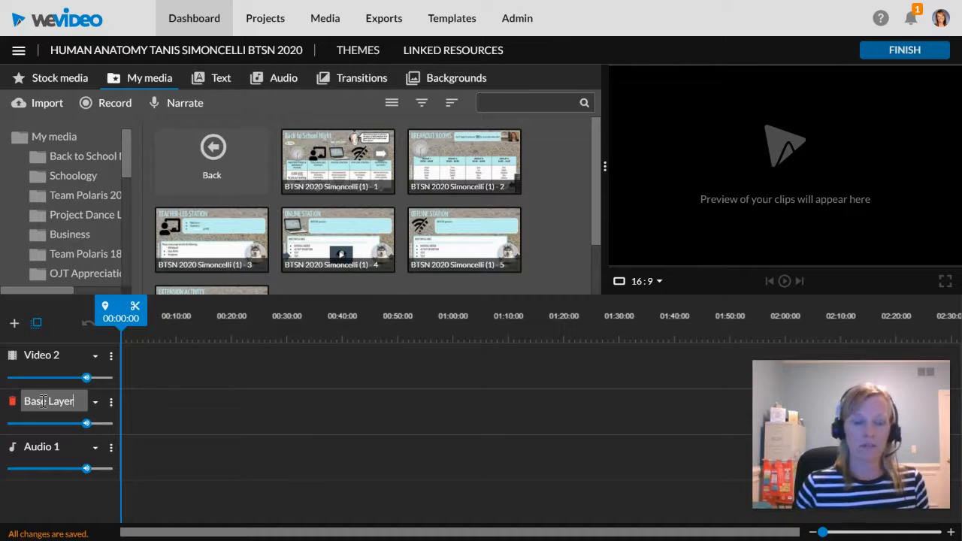
left_click(45, 358)
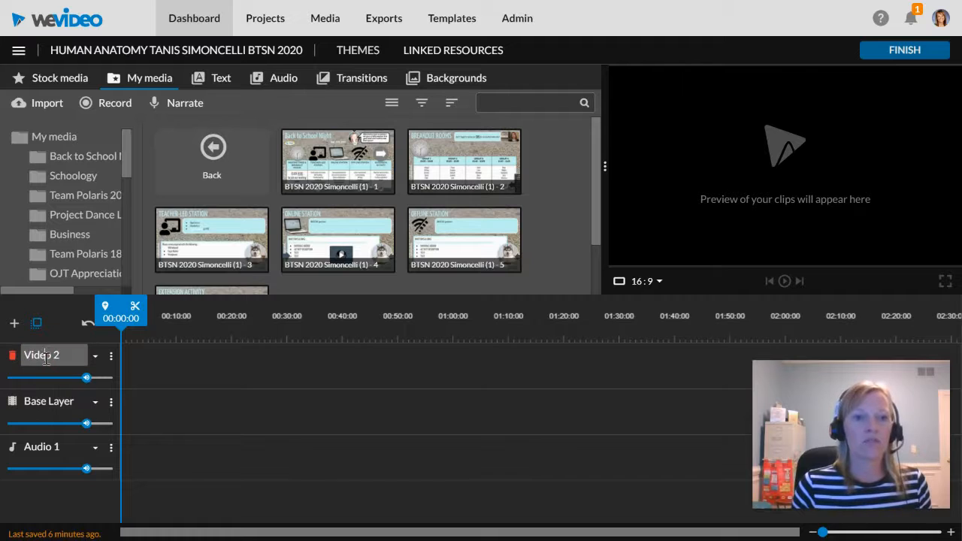
- Rename the upper Video 2 track to 'Text or PIP' and bring up the text title templates
type("2")
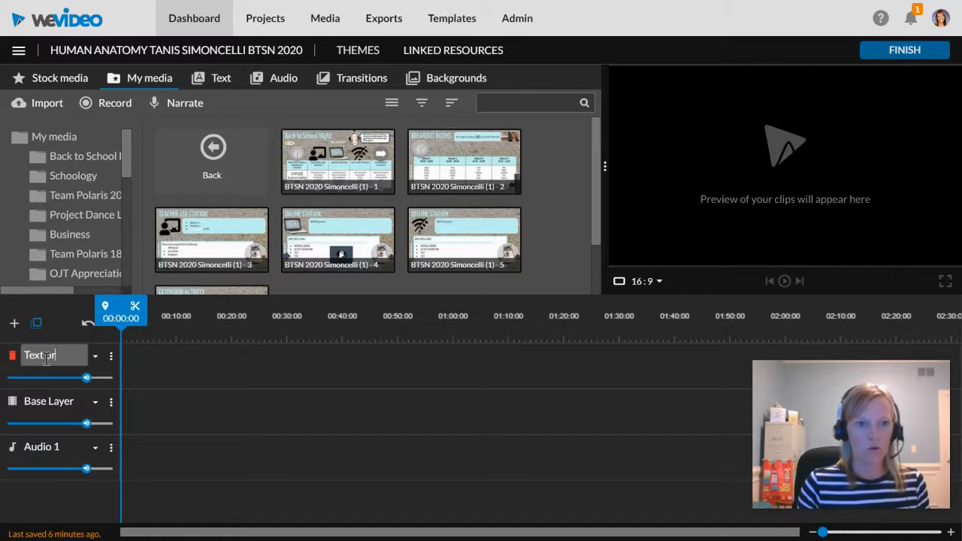
type("Text or Pictures")
key("Return")
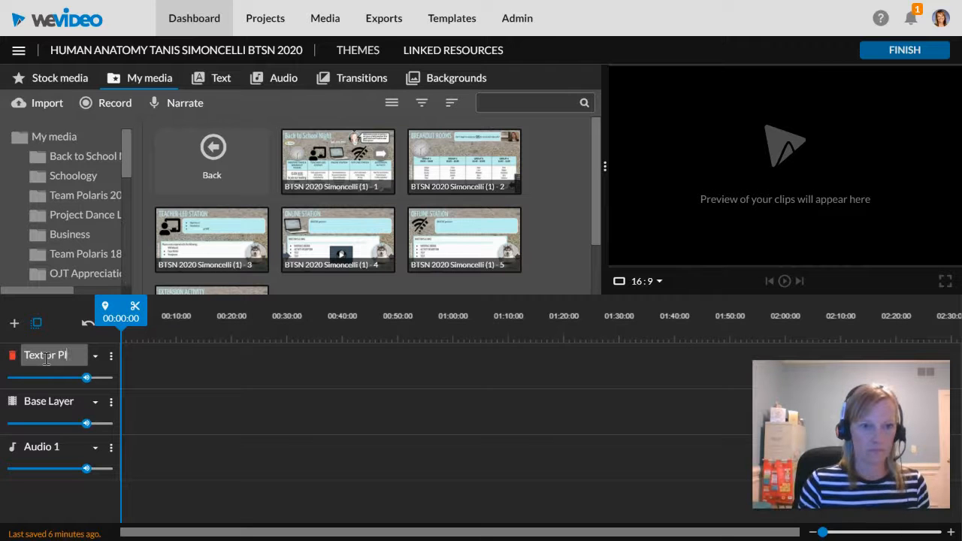
left_click(229, 376)
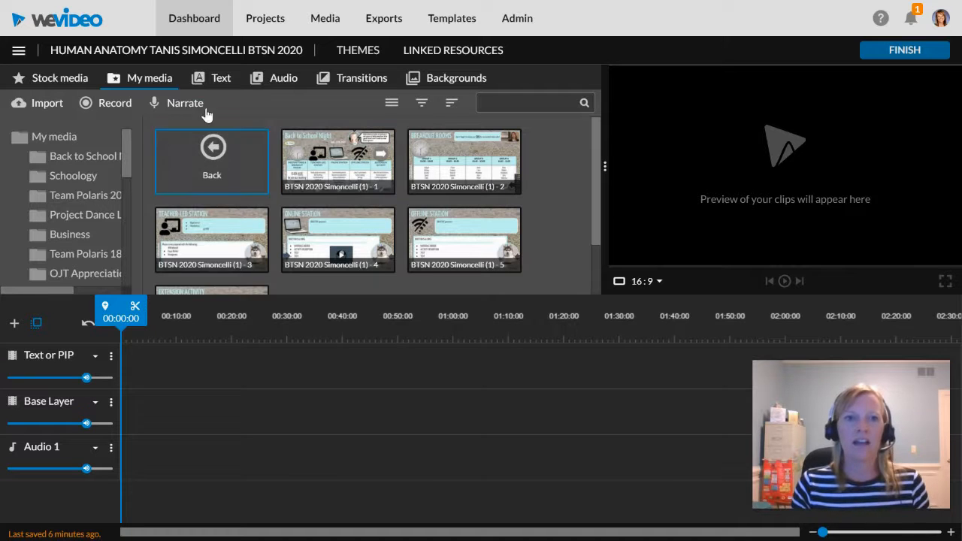
left_click(221, 85)
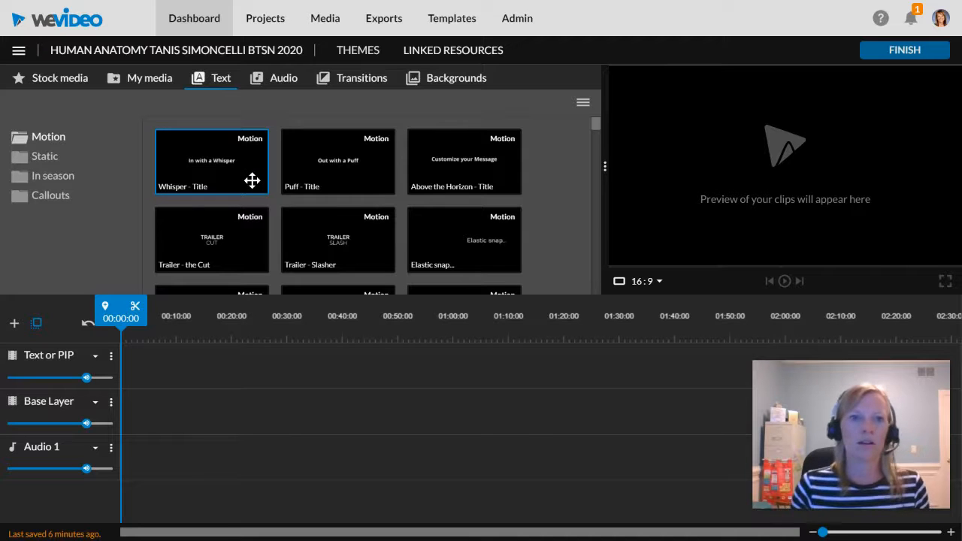
- Place the Banner - Title motion template at Base Layer's start, stretched to about nine seconds
scroll(447, 208, "down", 5)
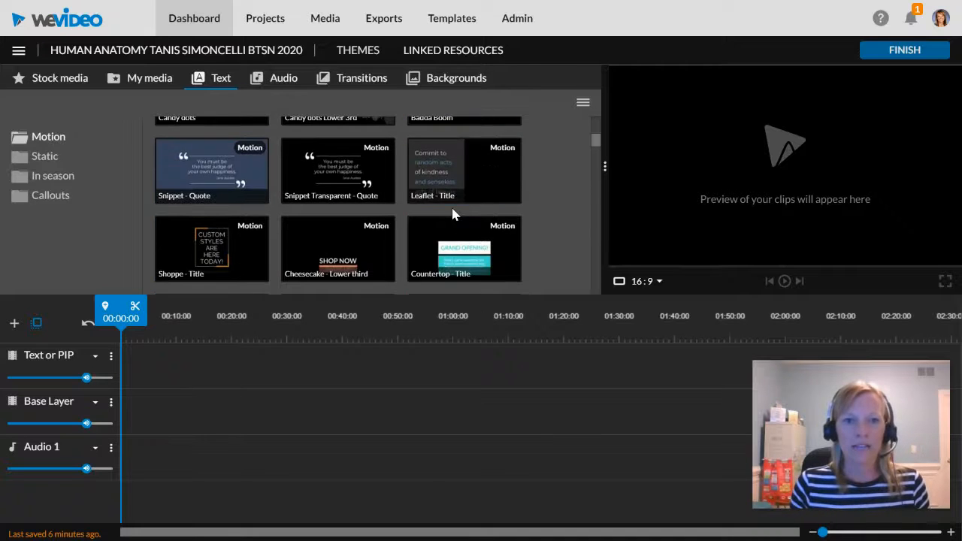
scroll(446, 208, "down", 2)
scroll(393, 212, "down", 4)
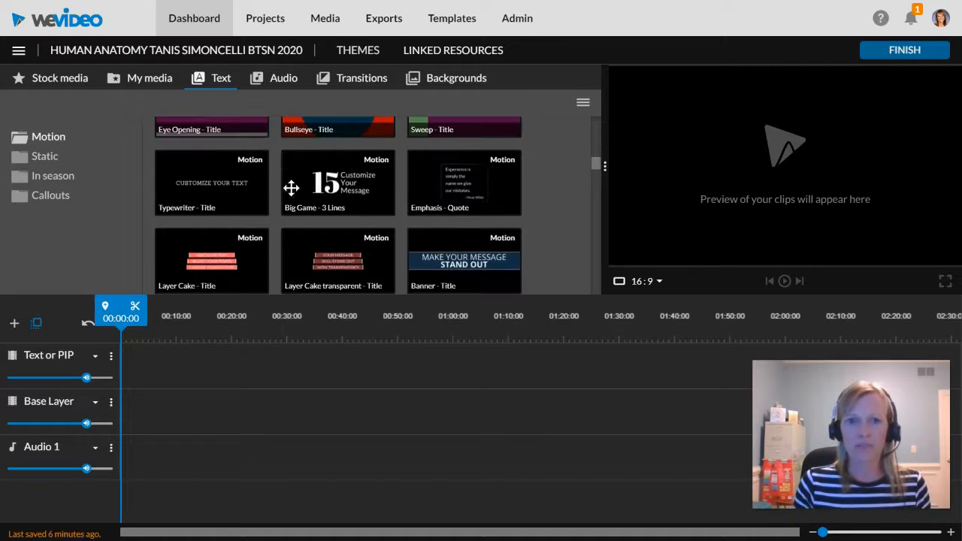
scroll(487, 259, "down", 2)
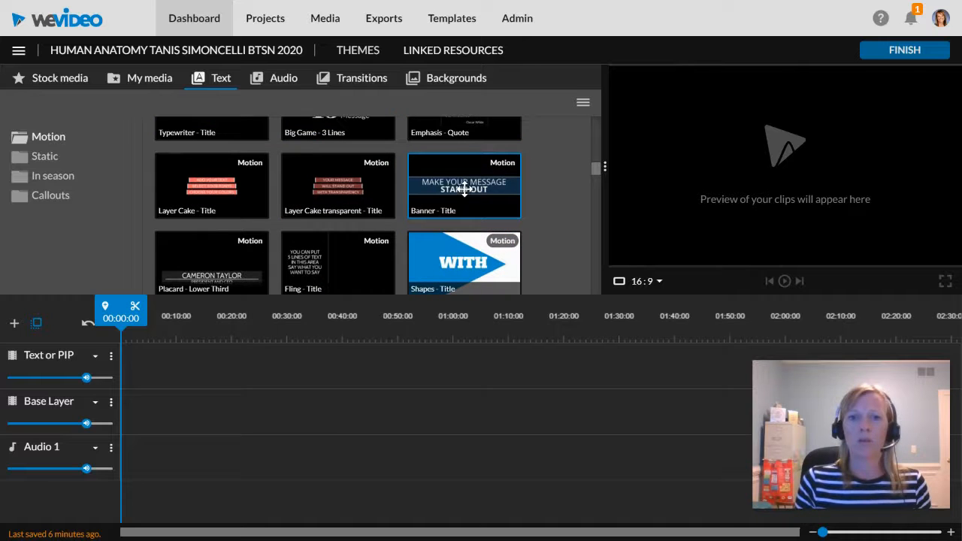
left_click_drag(210, 378, 142, 415)
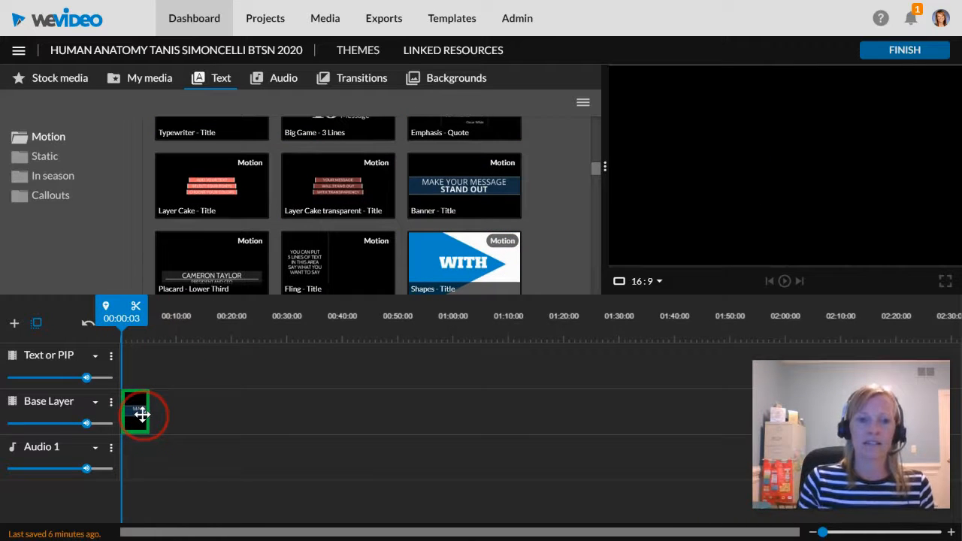
left_click_drag(142, 414, 144, 414)
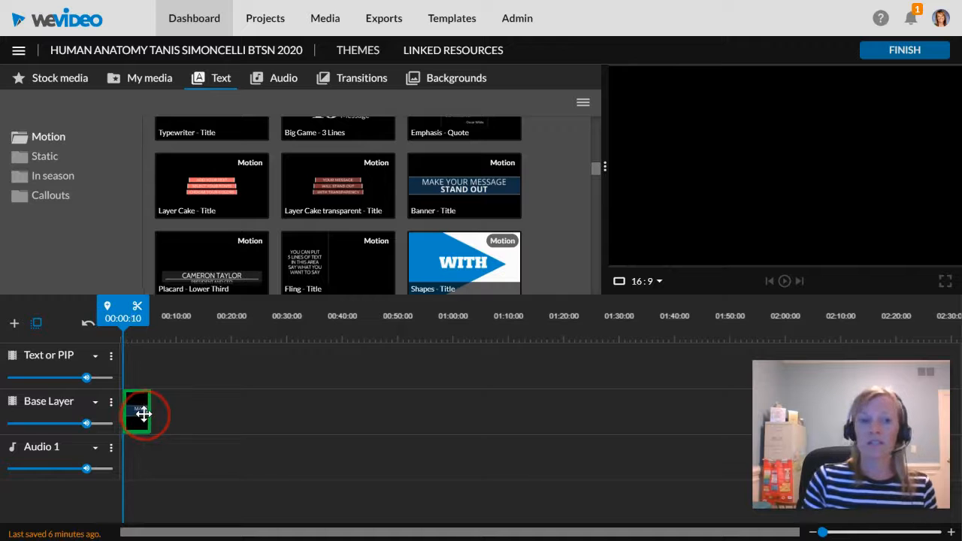
left_click_drag(150, 408, 173, 408)
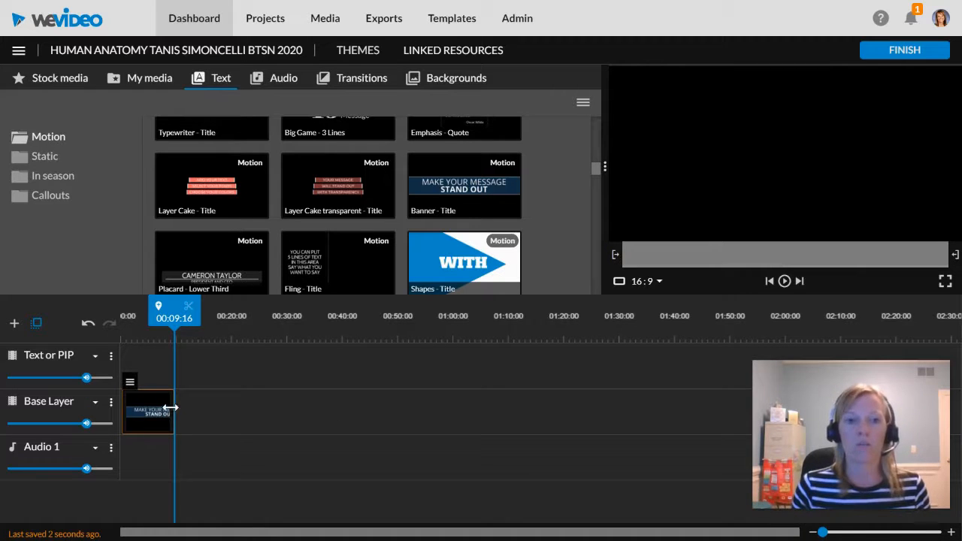
left_click(157, 413)
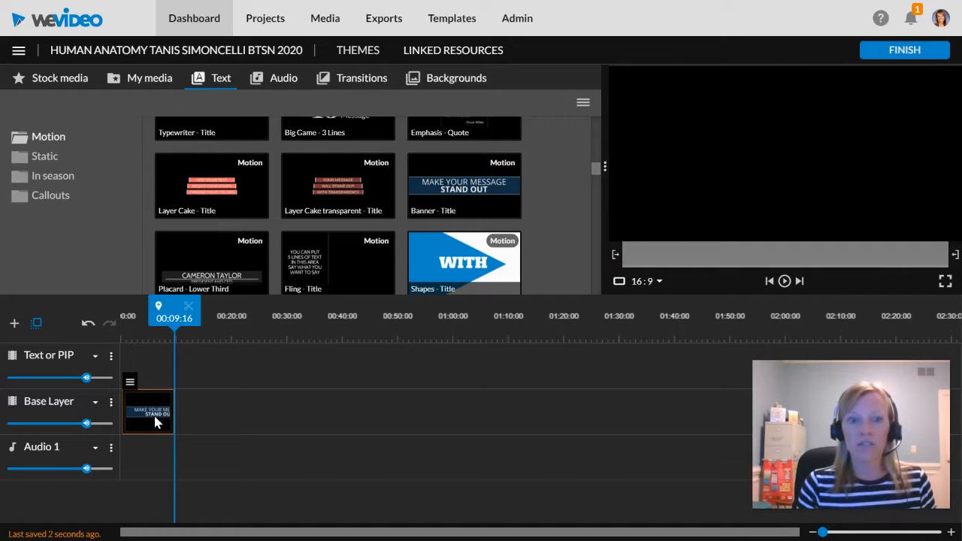
- Put the presenter's name on the banner's second line in place of STAND OUT
double_click(156, 422)
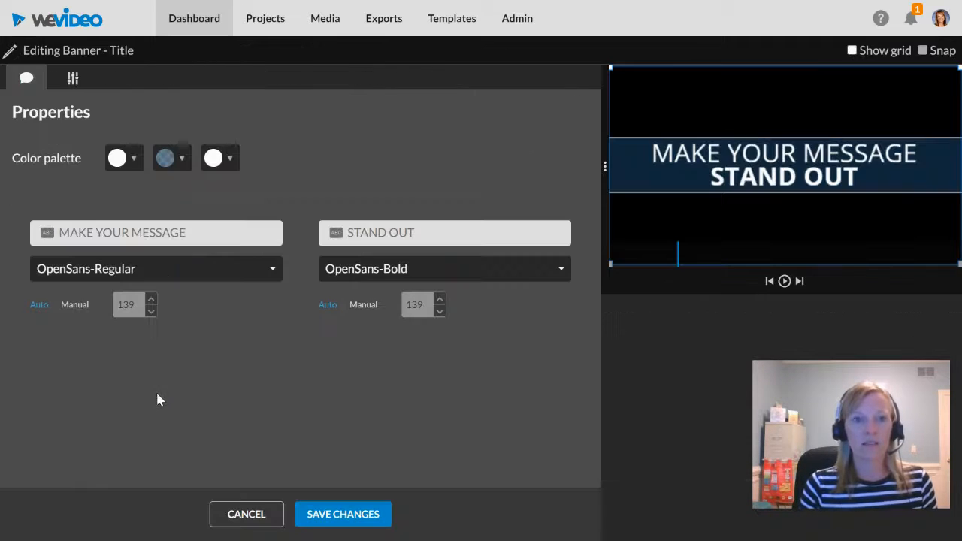
left_click(87, 232)
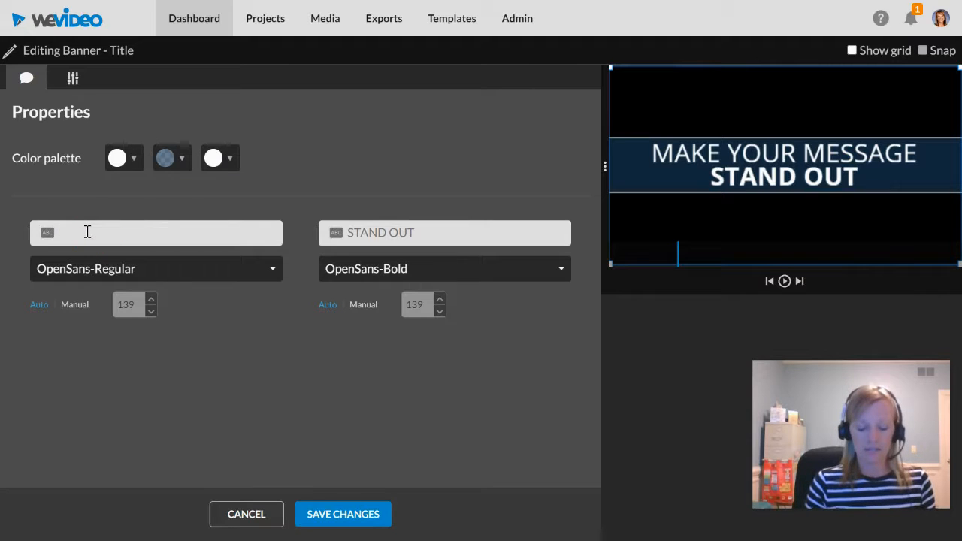
type("Tanis Simoncelli")
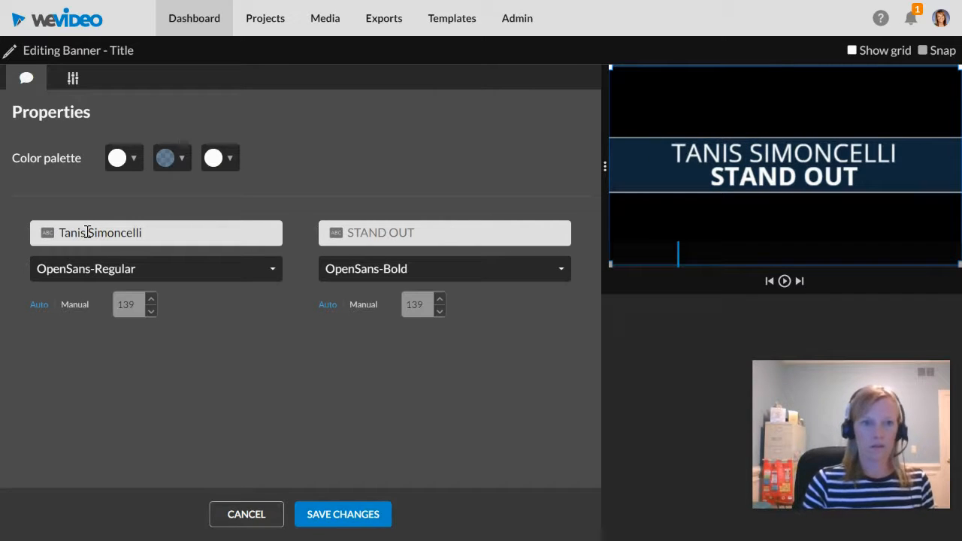
double_click(87, 232)
triple_click(78, 232)
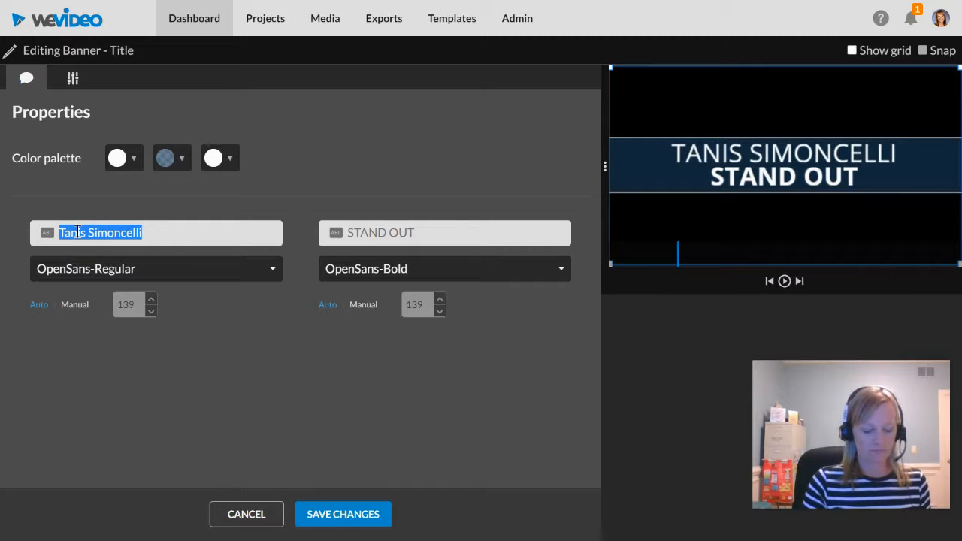
key("ctrl+x")
triple_click(368, 238)
key("BackSpace")
key("ctrl+v")
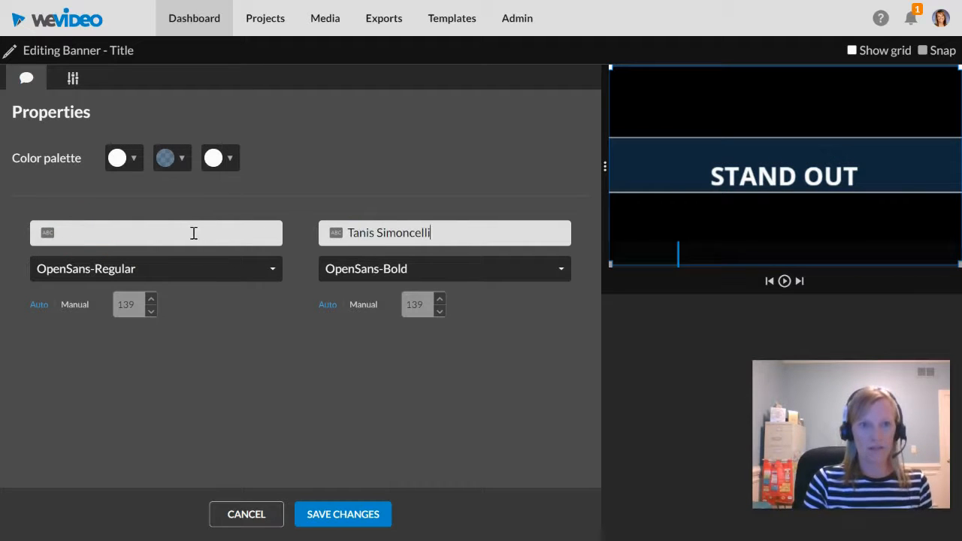
- Type 'Human Anatomy' on the first banner line and save the title changes
left_click(184, 232)
type("Human Ana")
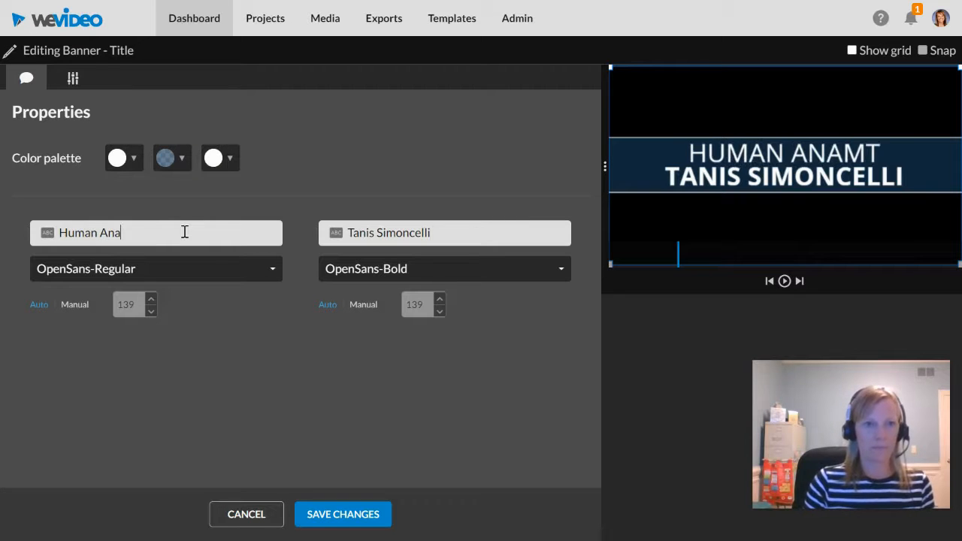
type("mttomy")
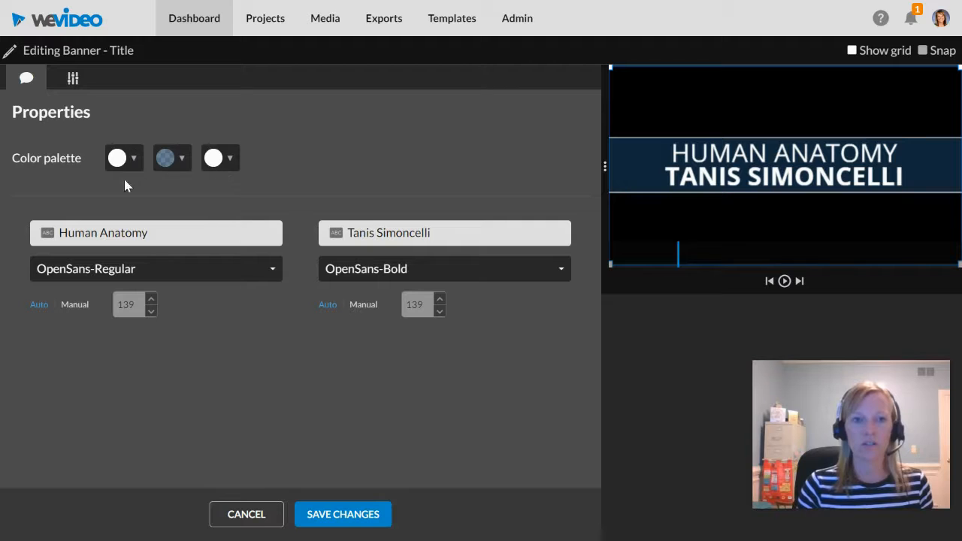
left_click(337, 517)
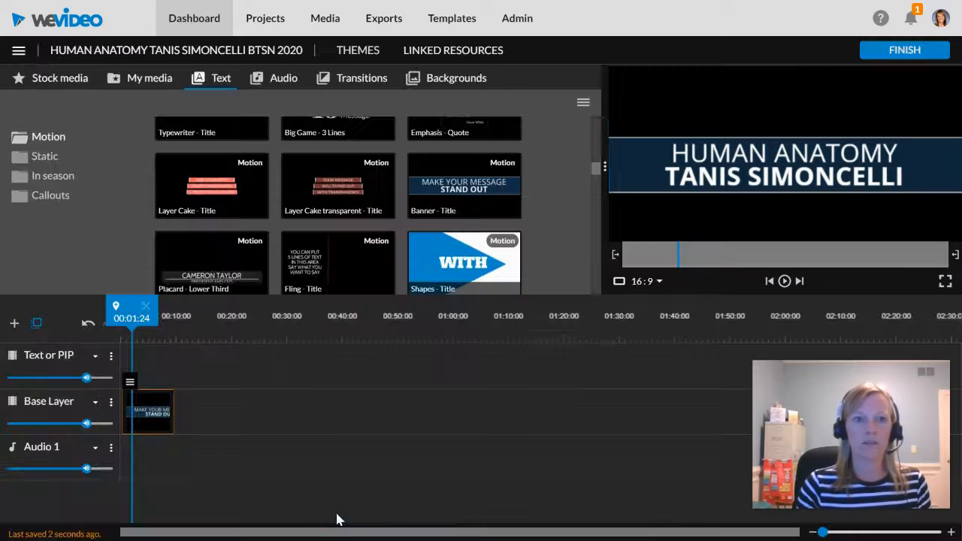
- Stretch the banner clip to about 00:13 and preview it from roughly three seconds in
left_click(173, 416)
mouse_move(172, 412)
left_mouse_down()
mouse_move(239, 411)
mouse_move(179, 413)
left_mouse_up()
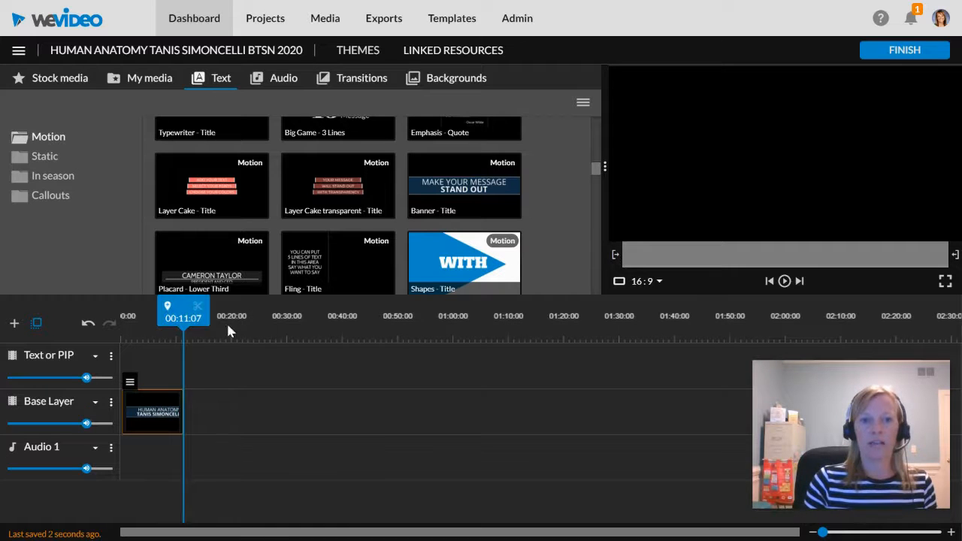
left_click_drag(180, 318, 141, 314)
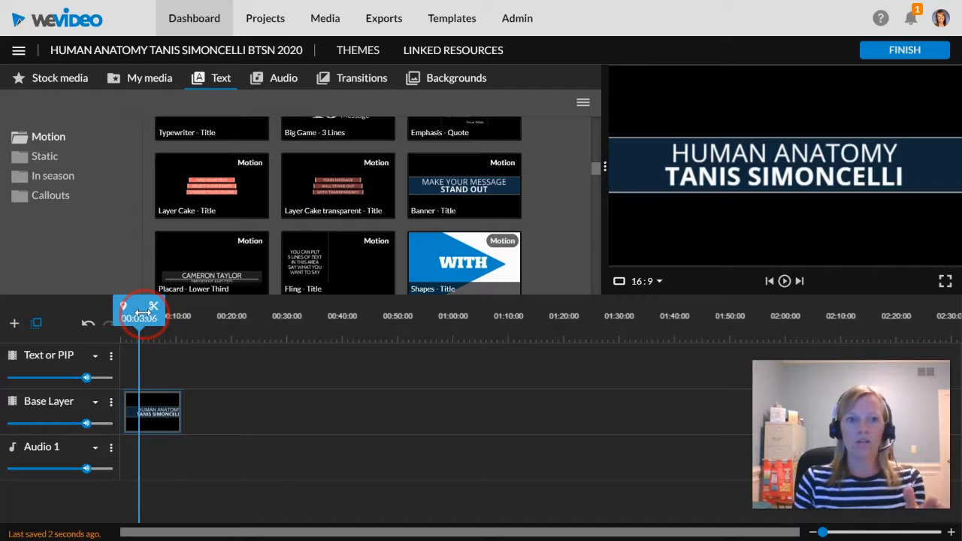
left_click_drag(141, 314, 141, 314)
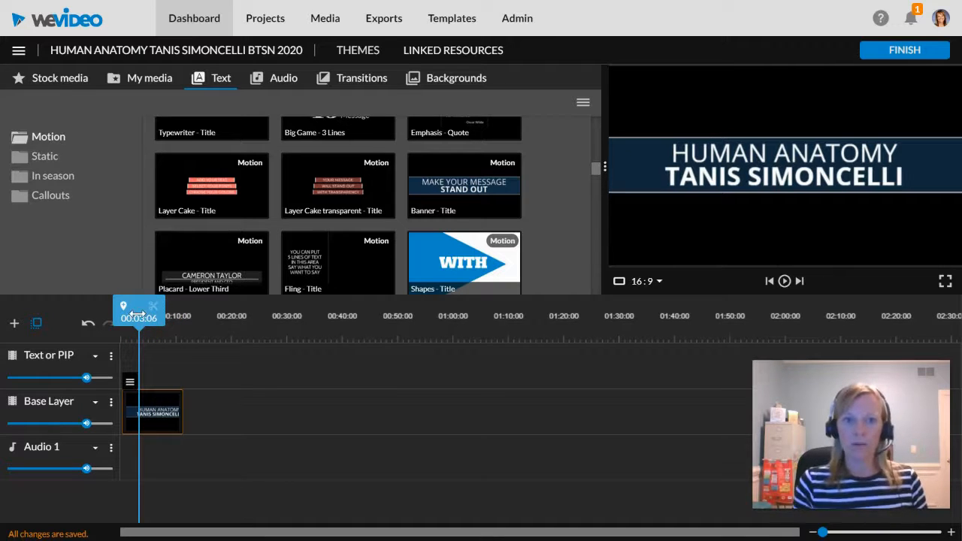
key("space")
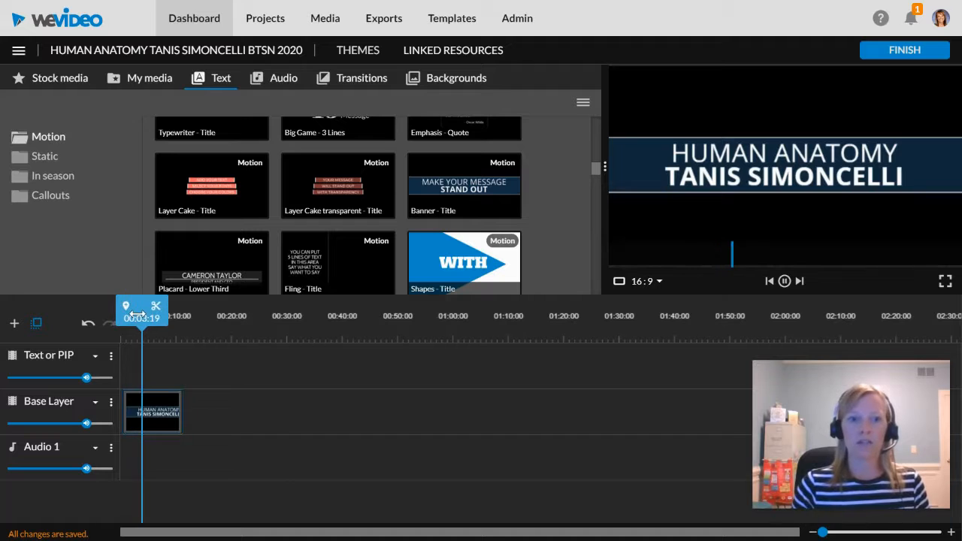
key("space")
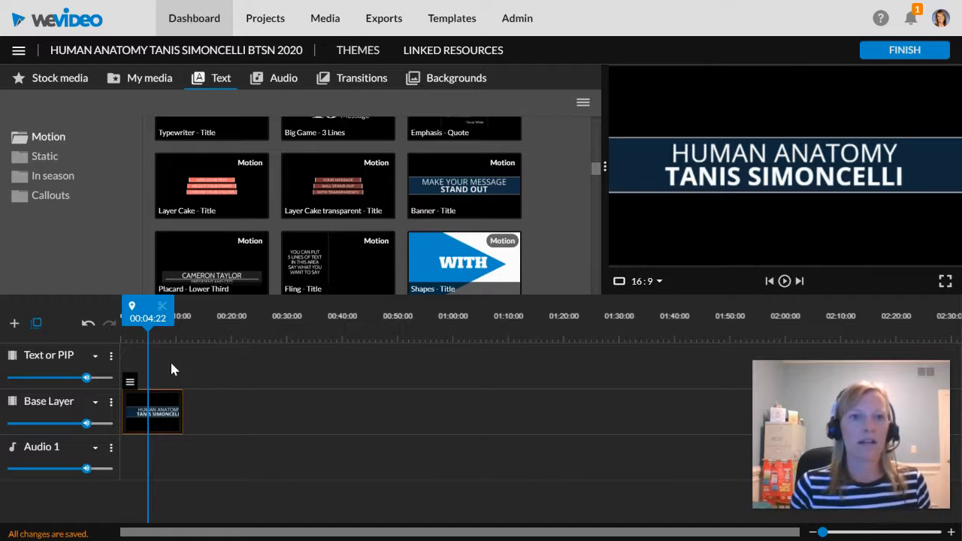
- Place the first slide image on the Base Layer after the title, lengthen it, and start a new recording
left_click(129, 83)
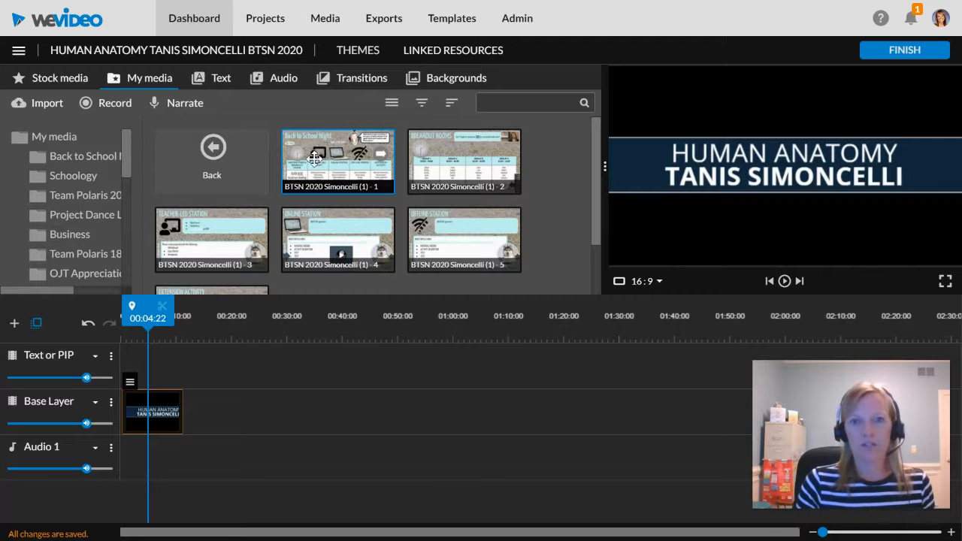
left_click_drag(320, 152, 210, 409)
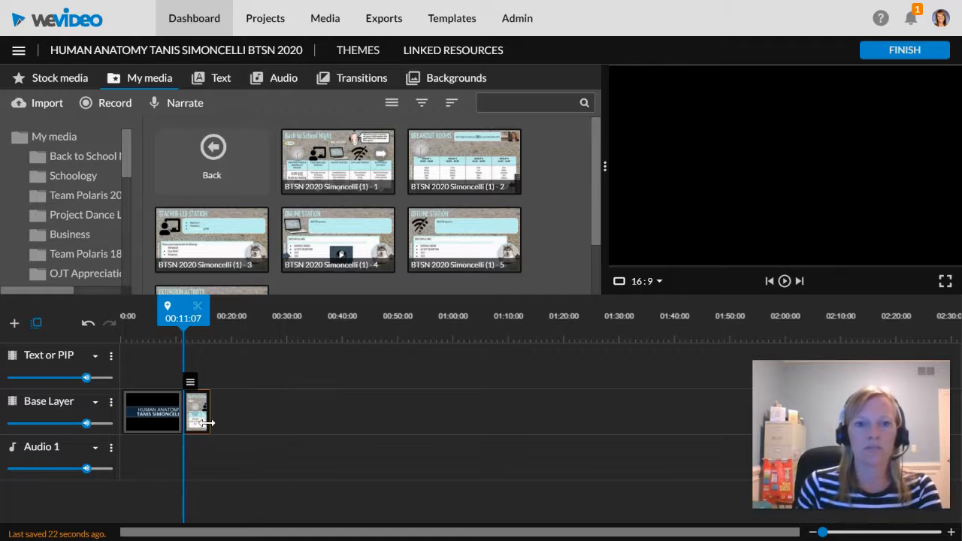
left_click_drag(204, 426, 403, 439)
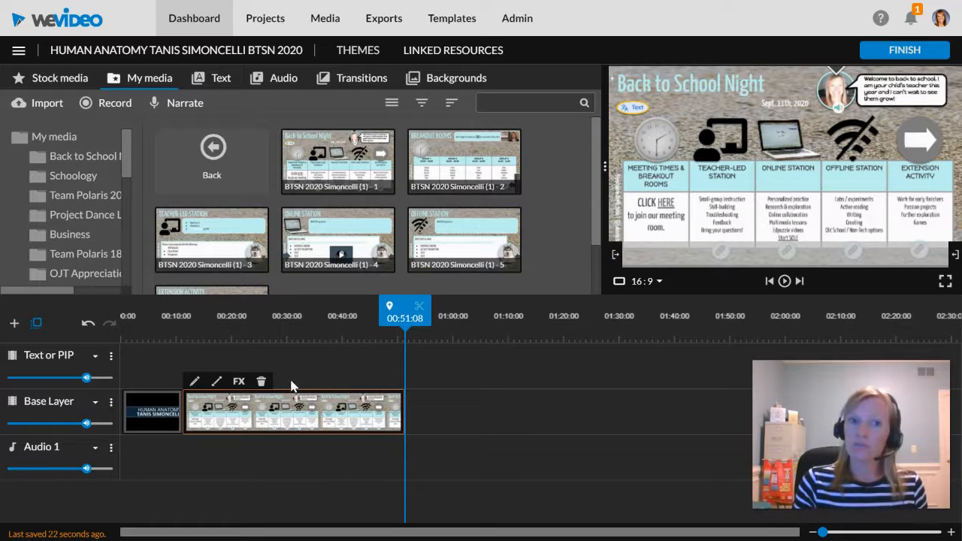
left_click(114, 109)
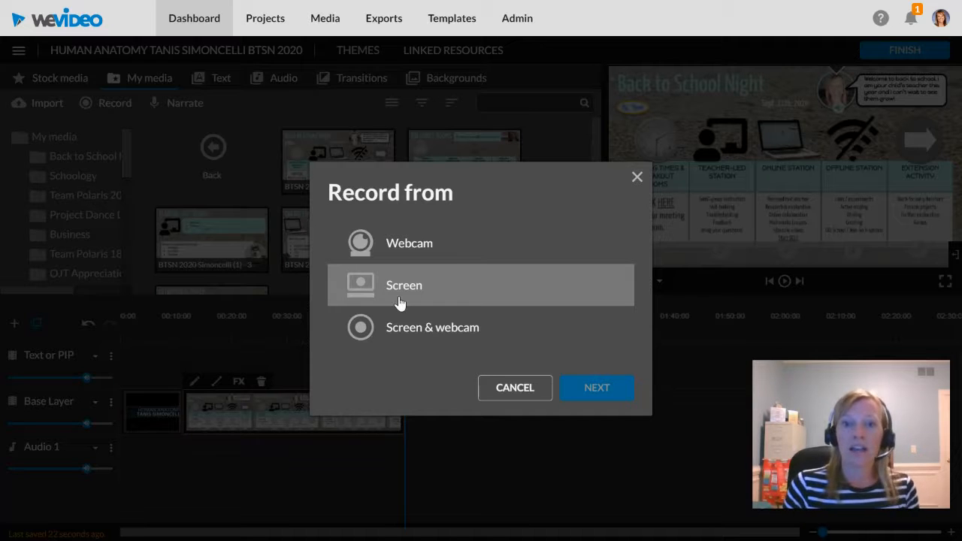
- Record a webcam take, discard it, record a second roughly ten-second take, and save it
left_click(409, 258)
left_click(586, 392)
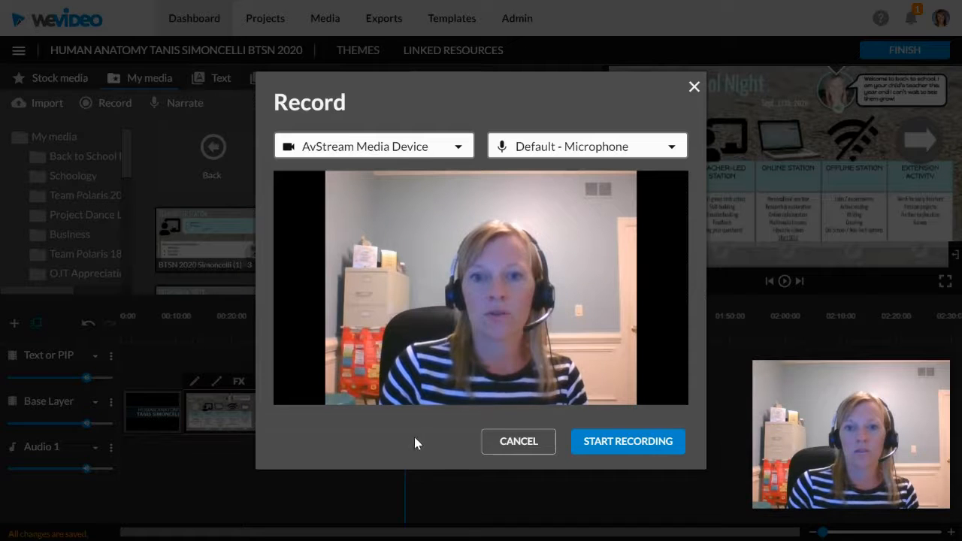
left_click(633, 444)
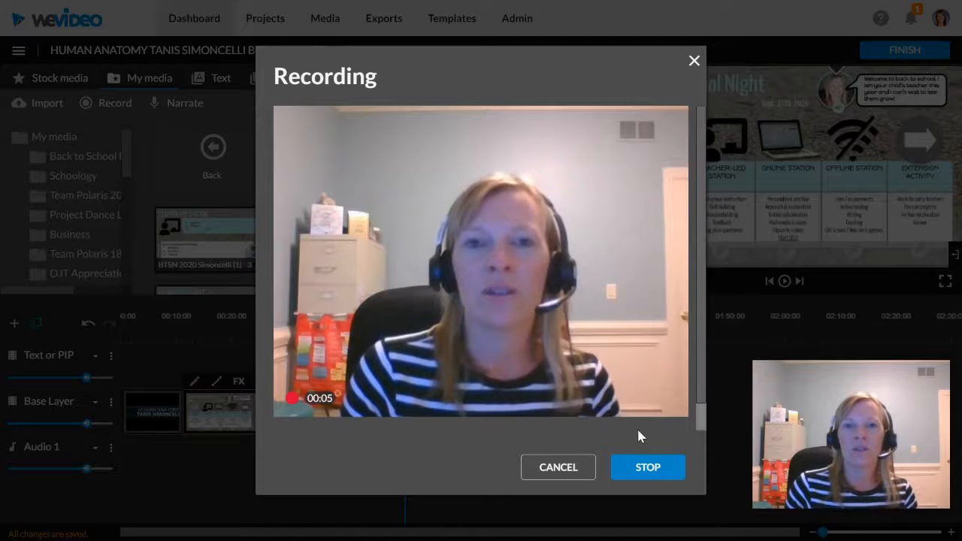
left_click(636, 470)
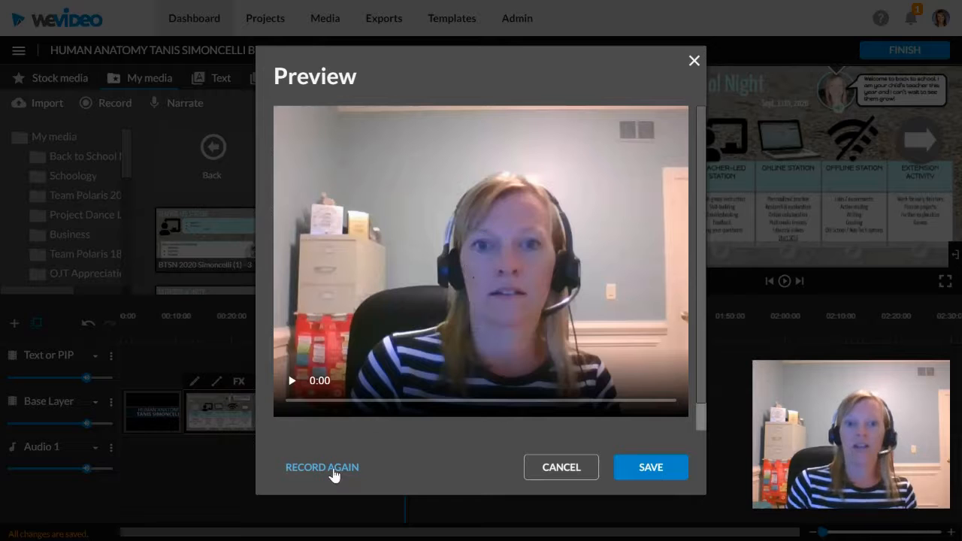
left_click(331, 468)
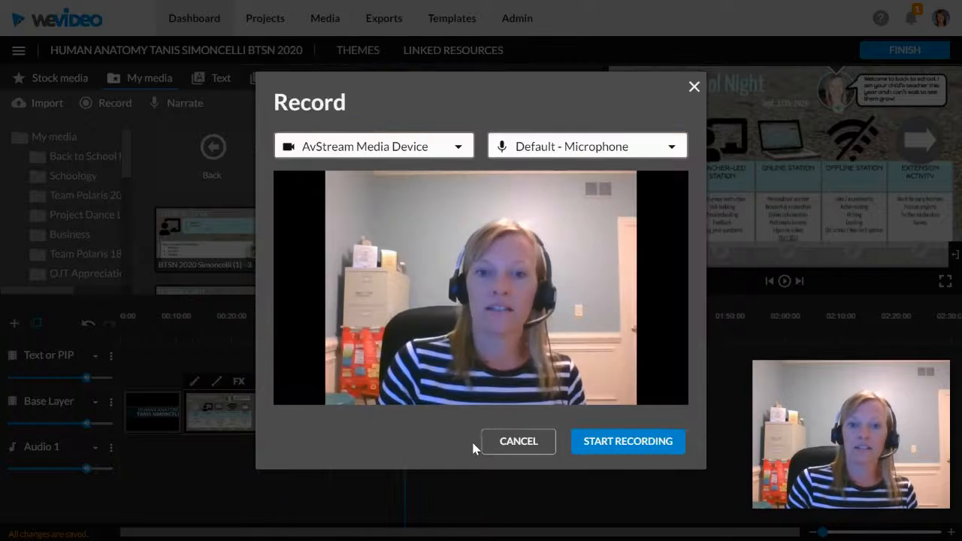
left_click(645, 445)
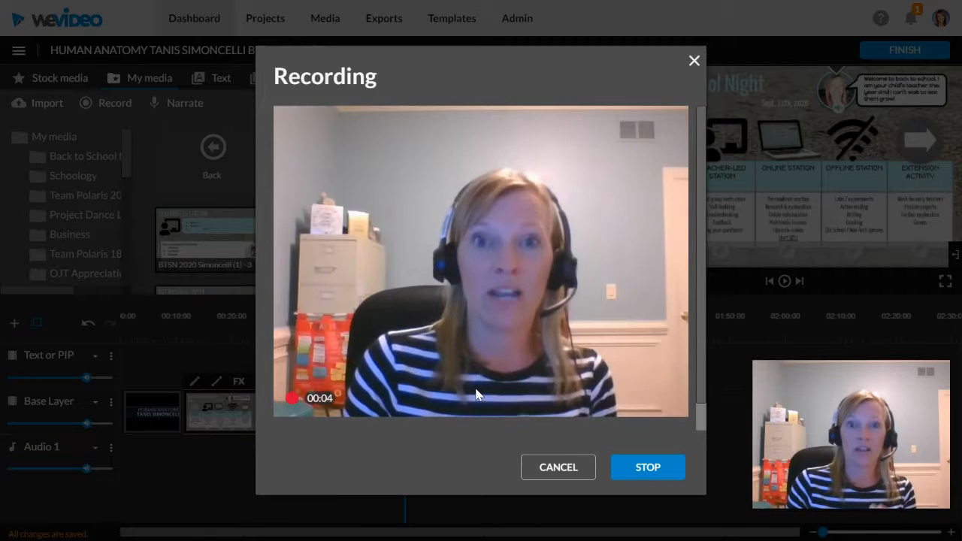
right_click(477, 385)
left_click(430, 373)
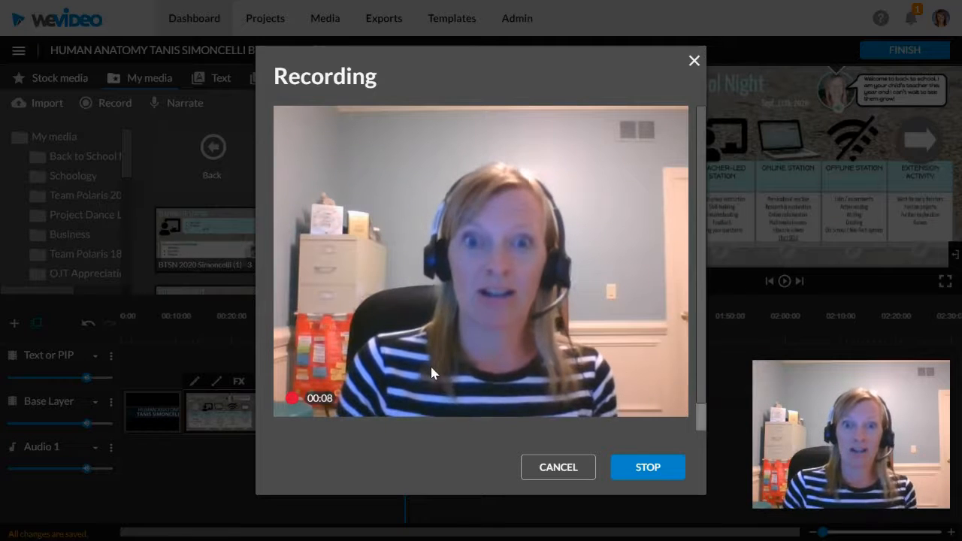
left_click(629, 468)
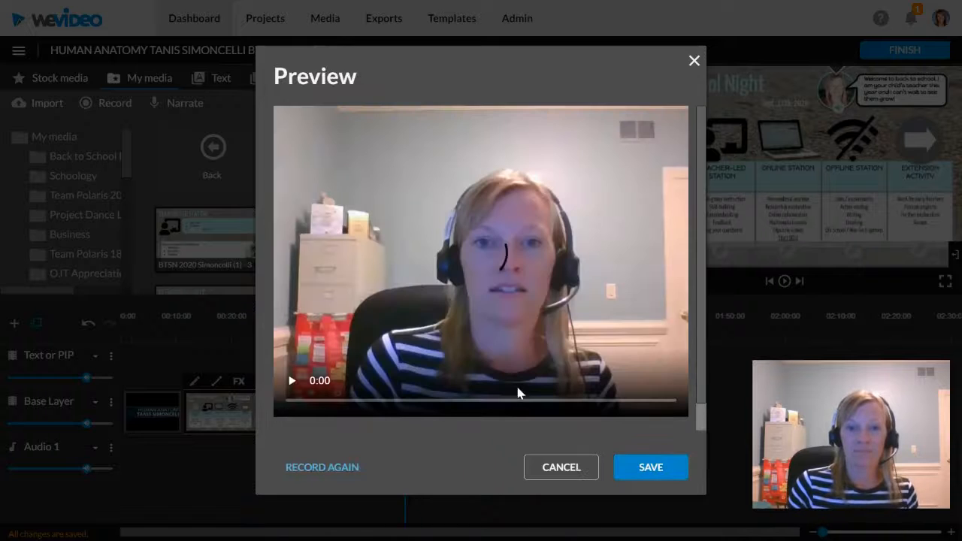
left_click(644, 468)
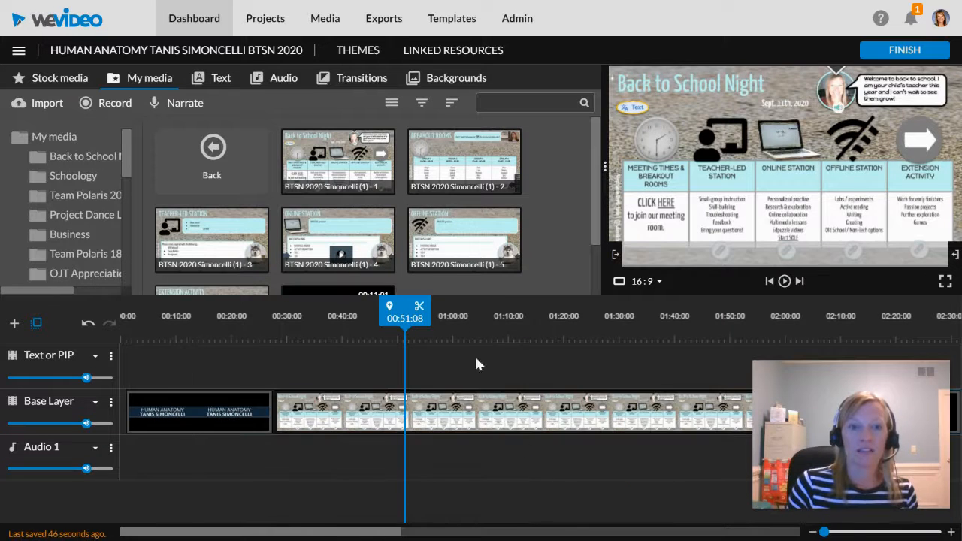
- Drag the new webcam recording to the very start of the Text or PIP track, above the title banner
scroll(450, 165, "down", 1)
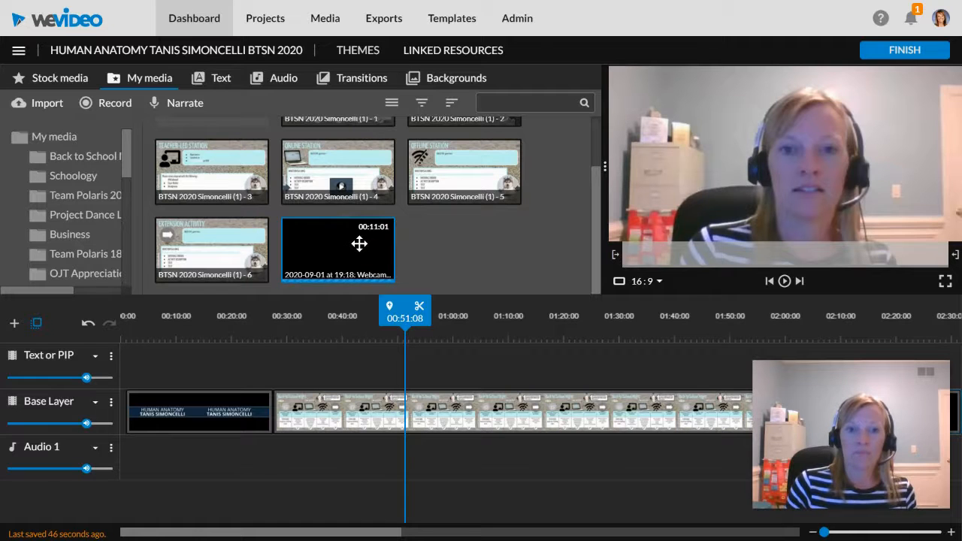
left_click(314, 230)
left_click_drag(314, 231, 154, 380)
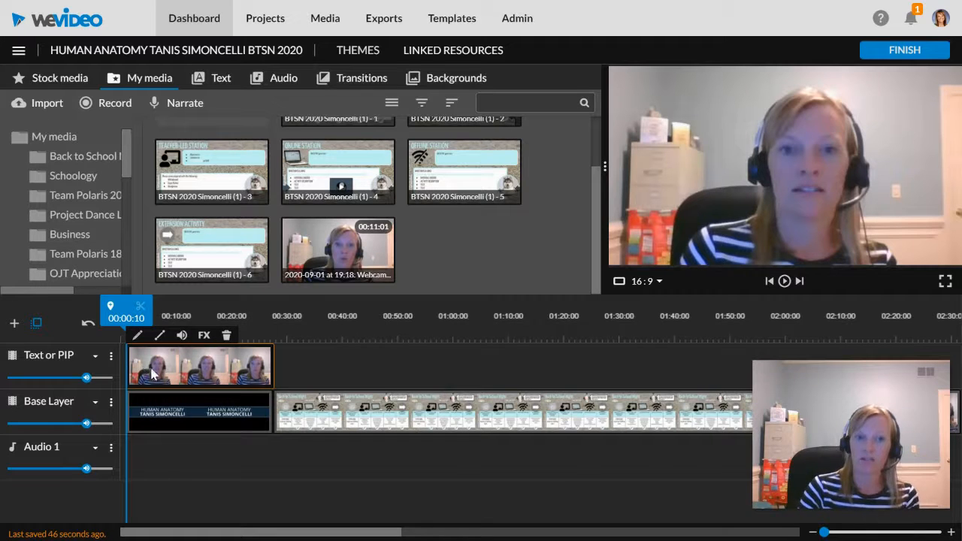
- Resize the webcam clip to 0.55 scale at position 570, 453 below the title, and save
double_click(199, 361)
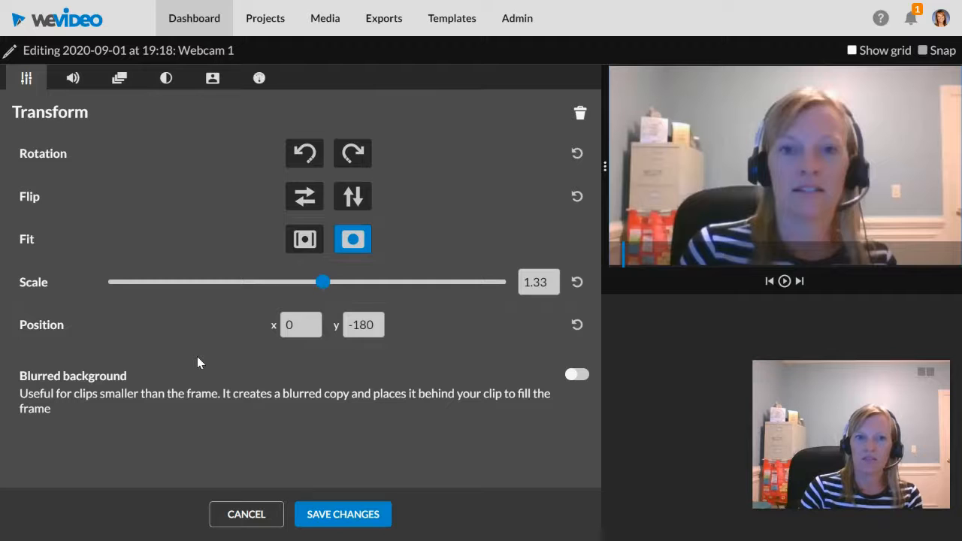
left_click_drag(323, 282, 202, 301)
left_click_drag(783, 167, 866, 204)
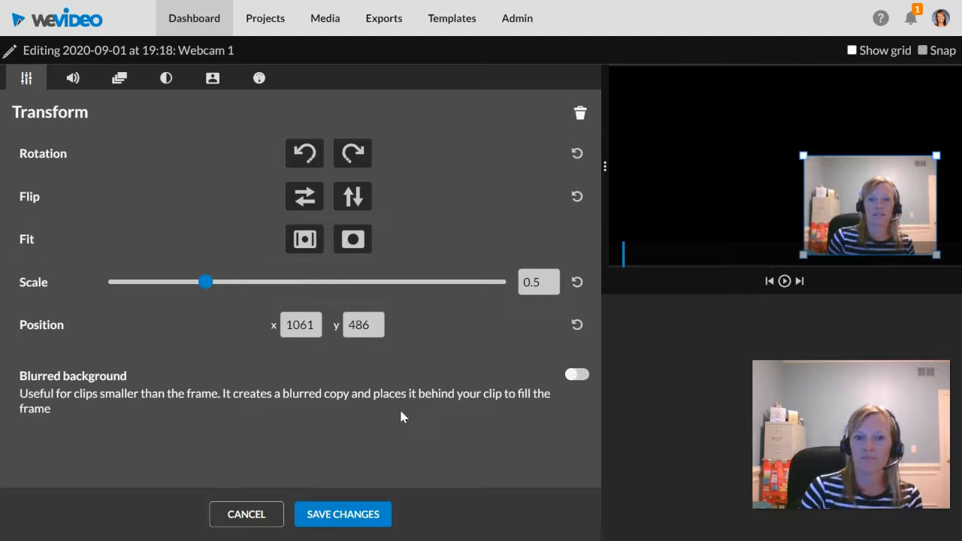
left_click(782, 284)
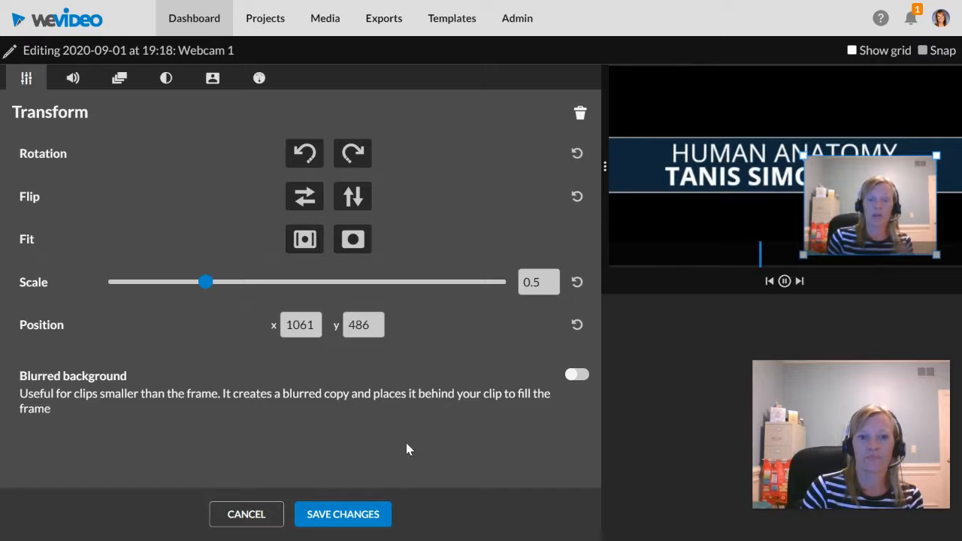
left_click(785, 283)
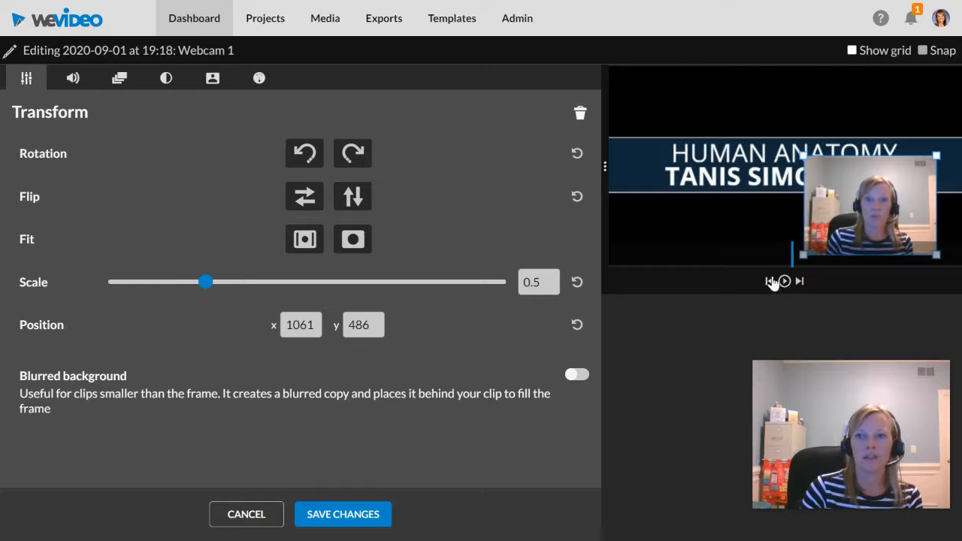
left_click_drag(803, 155, 826, 171)
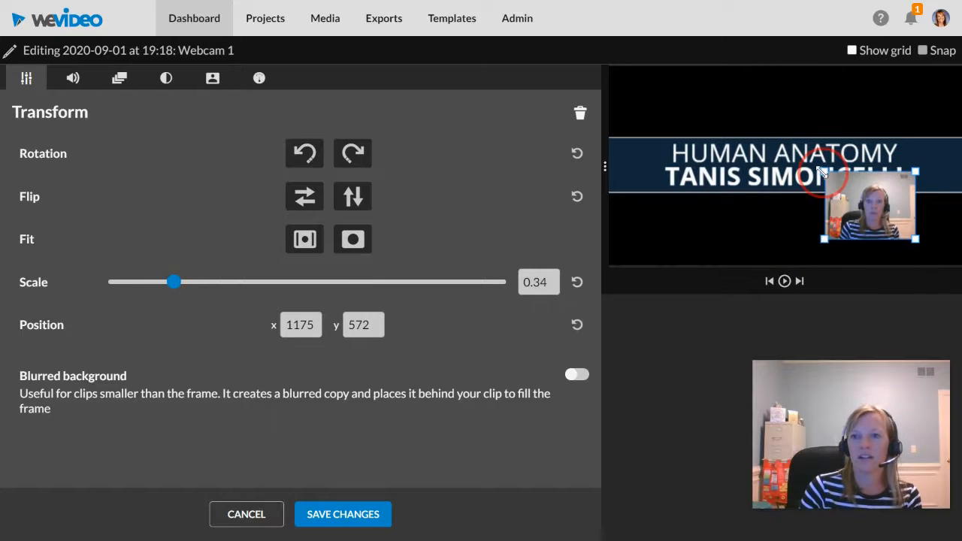
left_click_drag(863, 201, 769, 220)
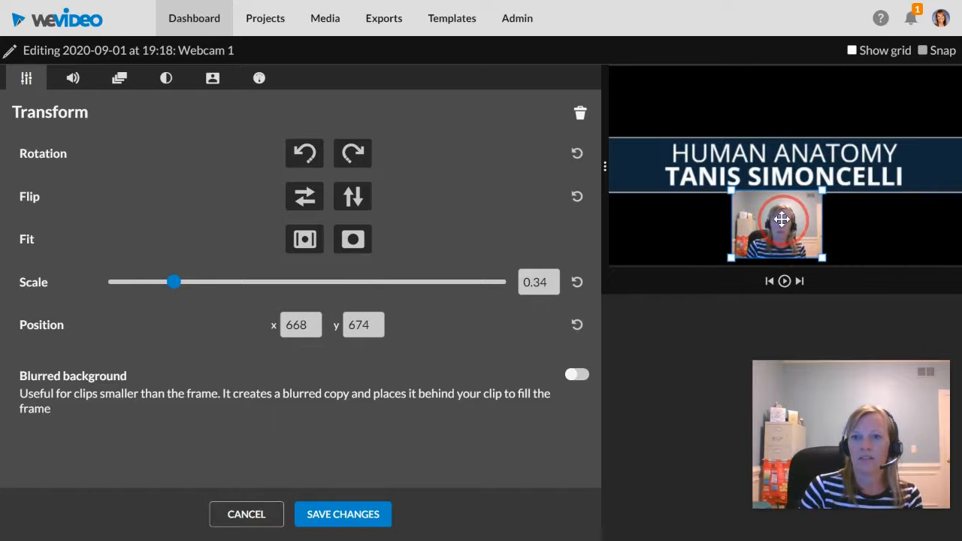
mouse_move(821, 192)
left_mouse_down()
mouse_move(818, 172)
mouse_move(842, 158)
mouse_move(849, 170)
mouse_move(795, 187)
mouse_move(824, 185)
mouse_move(824, 177)
left_mouse_up()
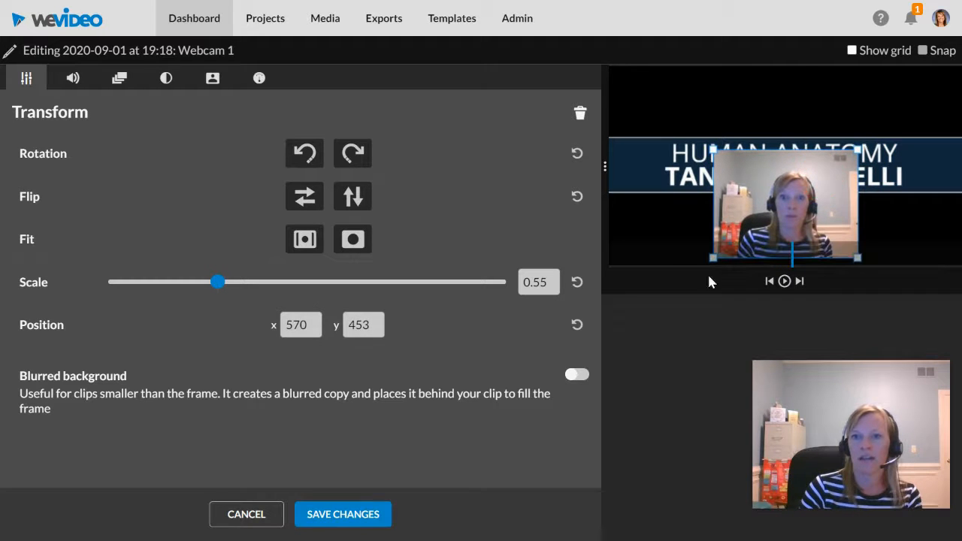
left_click(350, 513)
- Move the Banner title to the top of the frame and save the change
left_click(175, 420)
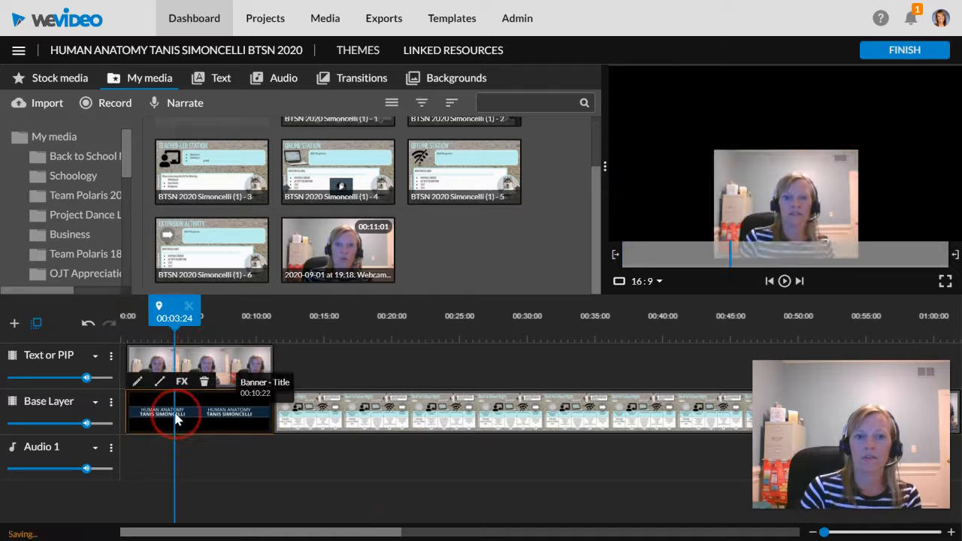
double_click(175, 419)
left_click_drag(794, 137, 795, 83)
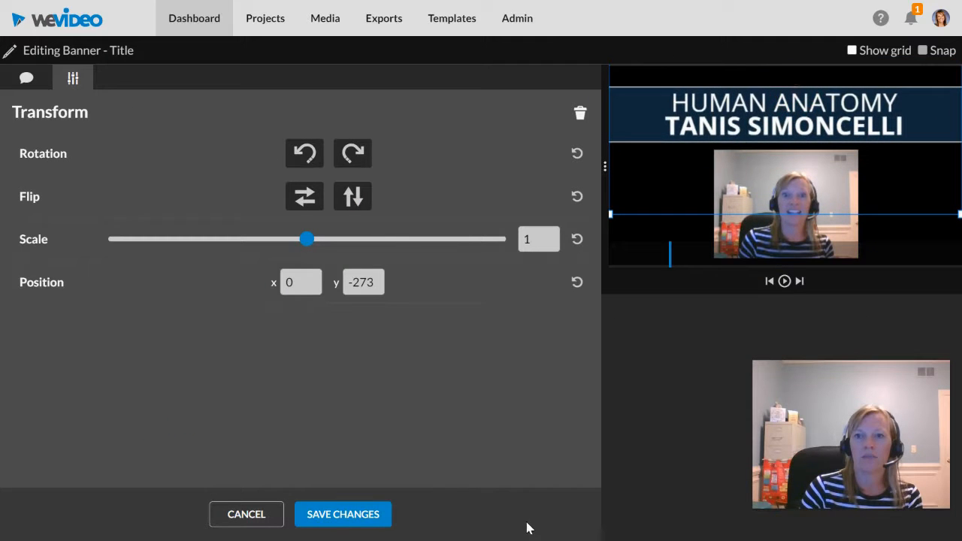
left_click(344, 516)
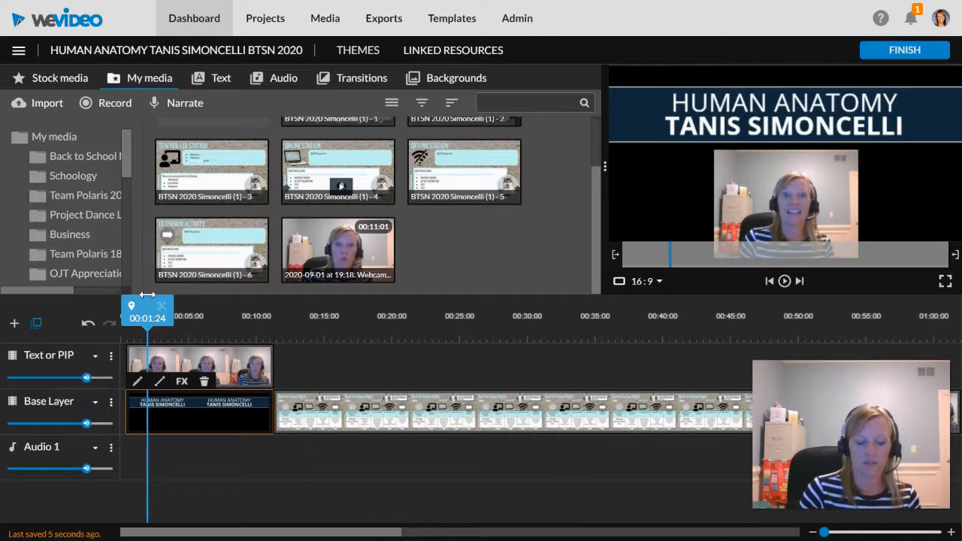
- Play back the project to check the layout, then move the playhead to where the slides begin
key("space")
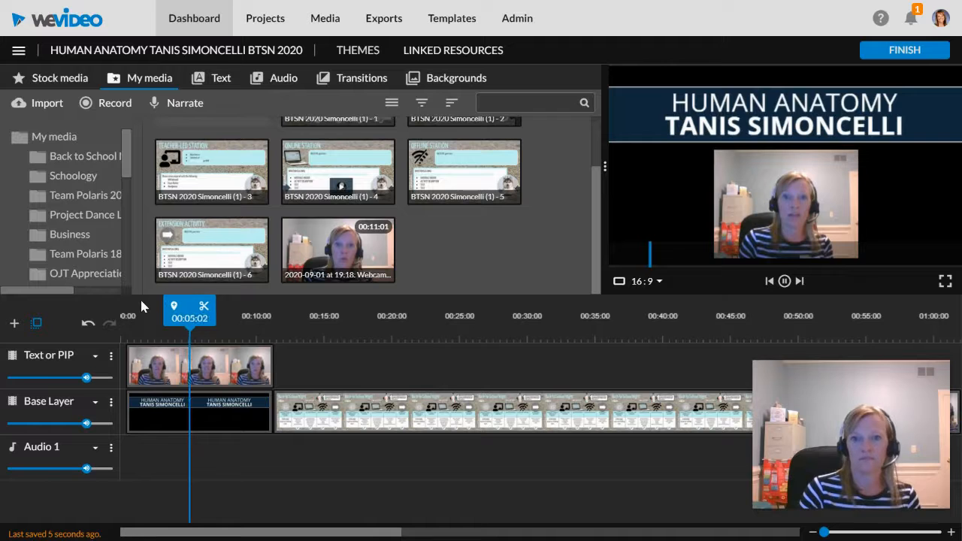
key("space")
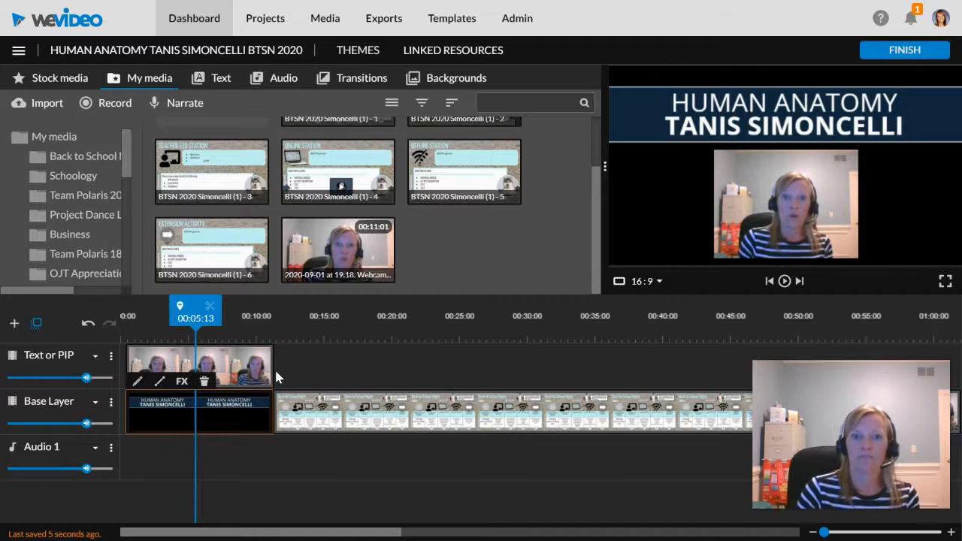
left_click_drag(197, 316, 276, 318)
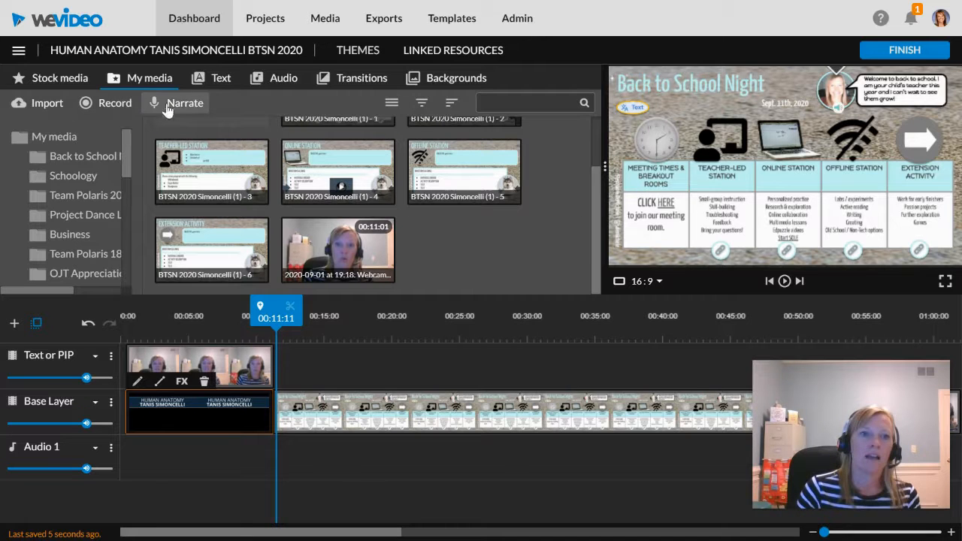
- Record a voiceover with Narrate starting at the slide images and save it
left_click(120, 105)
left_click_drag(124, 105, 171, 106)
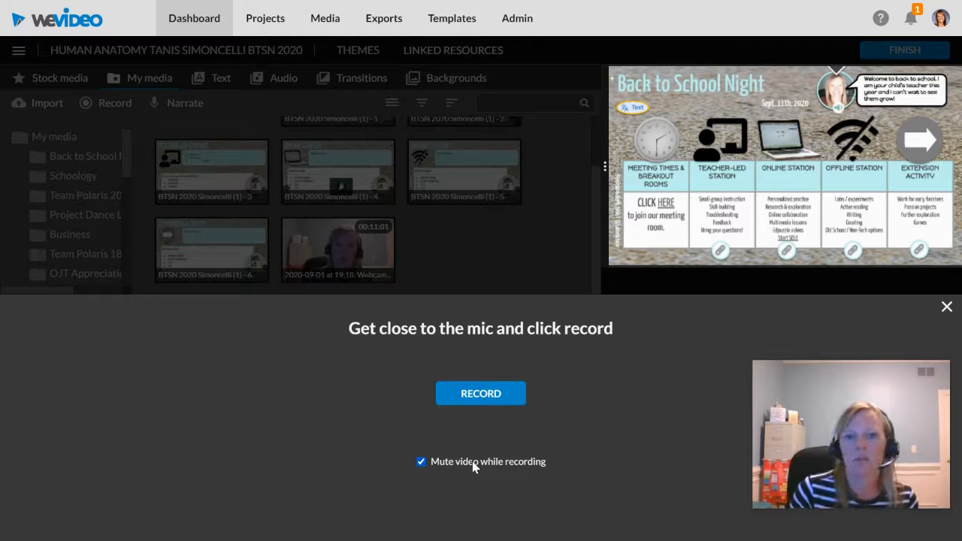
left_click(490, 396)
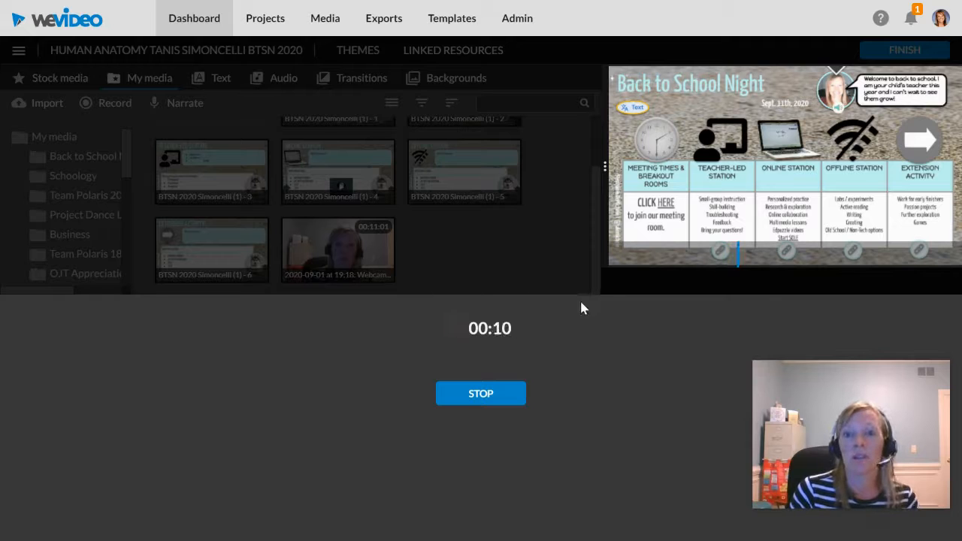
left_click(496, 395)
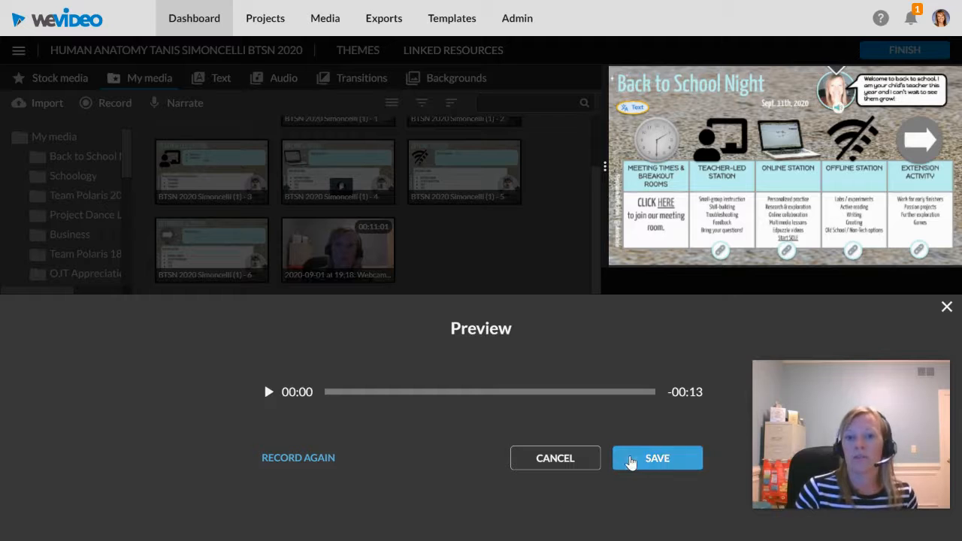
left_click(630, 460)
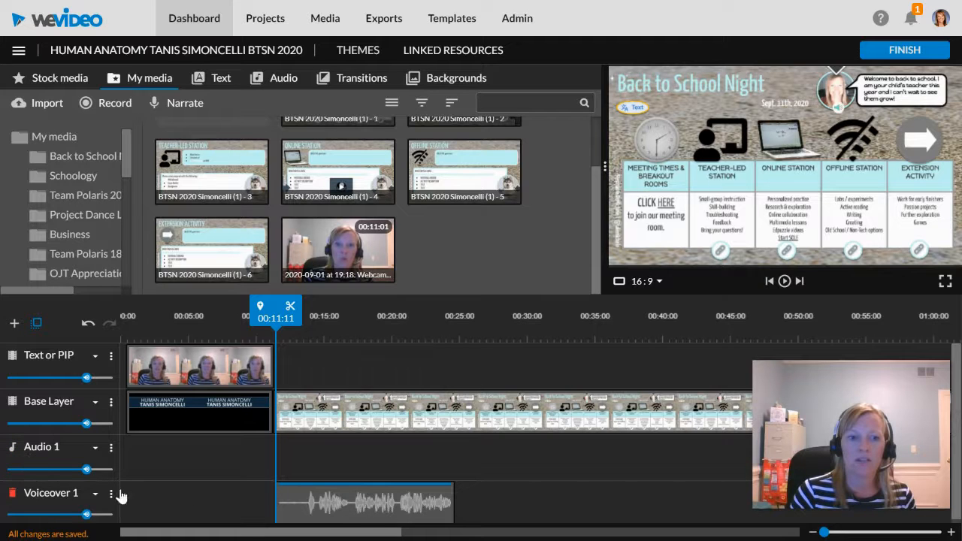
- Move the voiceover onto Audio 1 and trim the slide clip to end near 00:24
left_click_drag(328, 505, 329, 459)
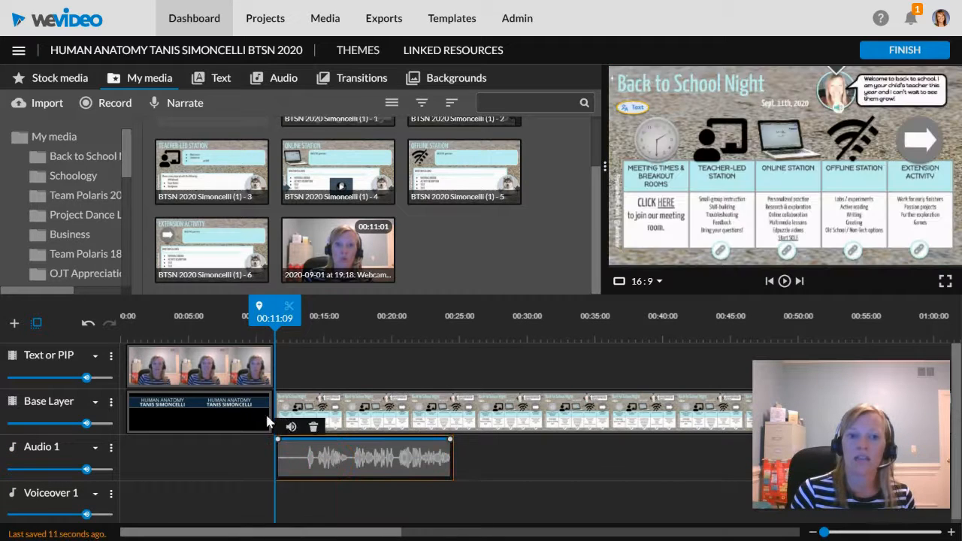
left_click(823, 532)
left_click(823, 532)
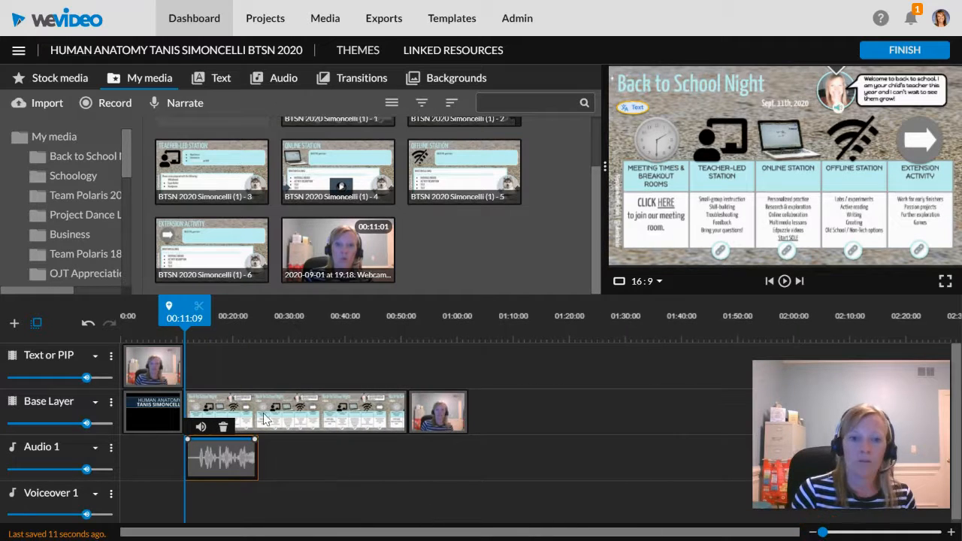
left_click(349, 418)
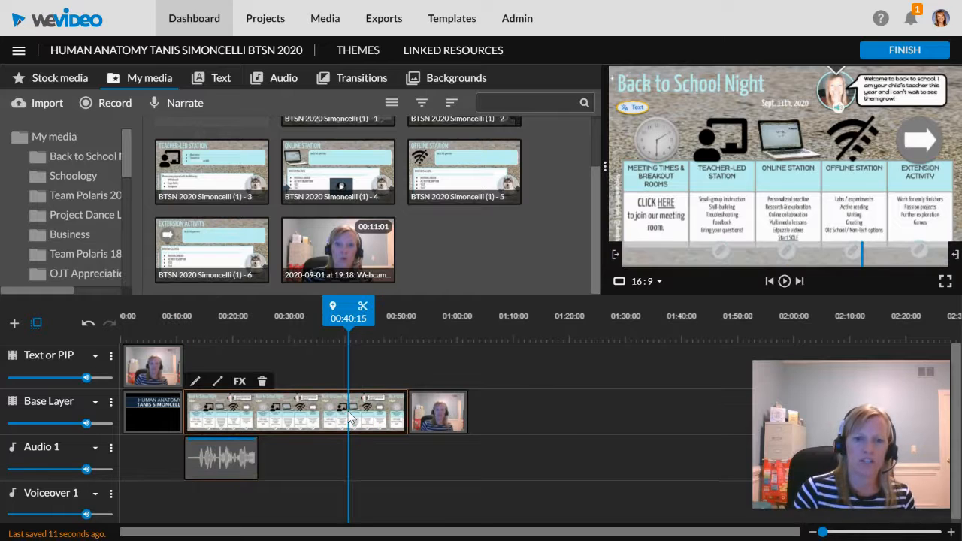
left_click_drag(406, 404, 256, 403)
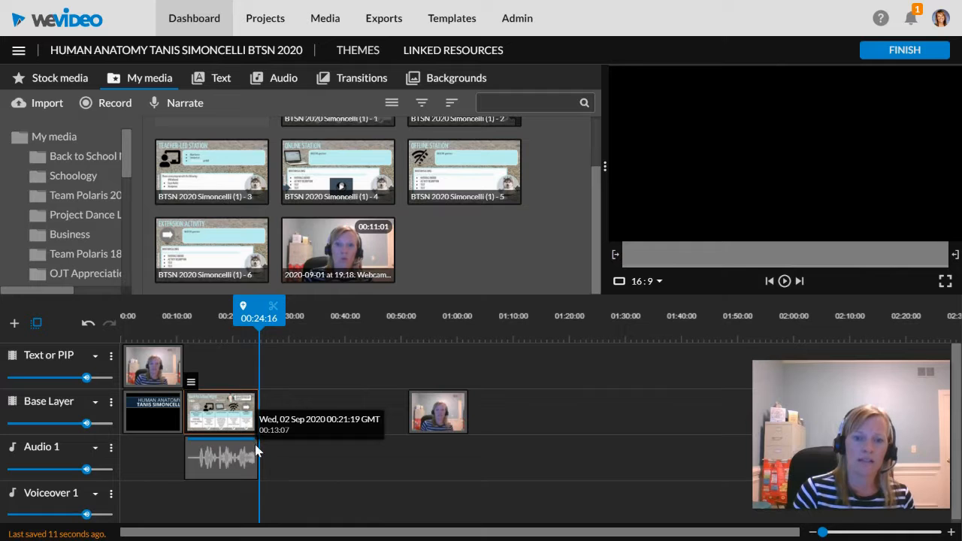
- Delete the stray webcam clip that follows the slides
left_click(428, 404)
key("Delete")
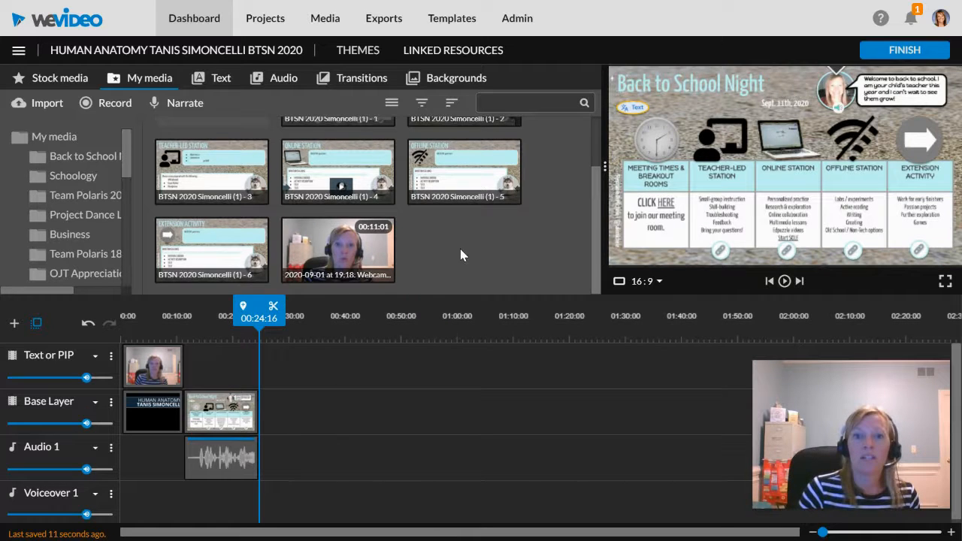
scroll(461, 252, "up", 2)
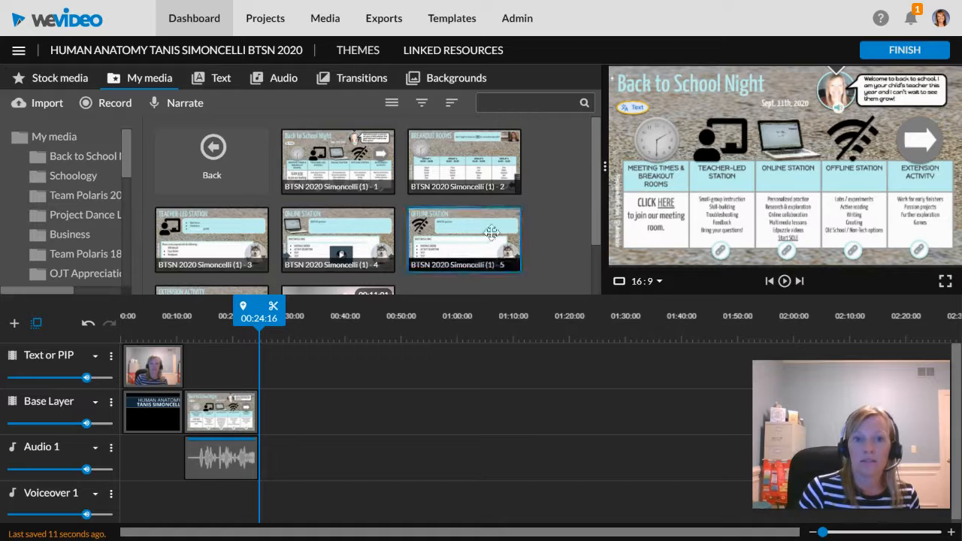
- Add the remaining slide images at 60 seconds each with Ken Burns off, then play to check
left_click_drag(557, 262, 282, 408)
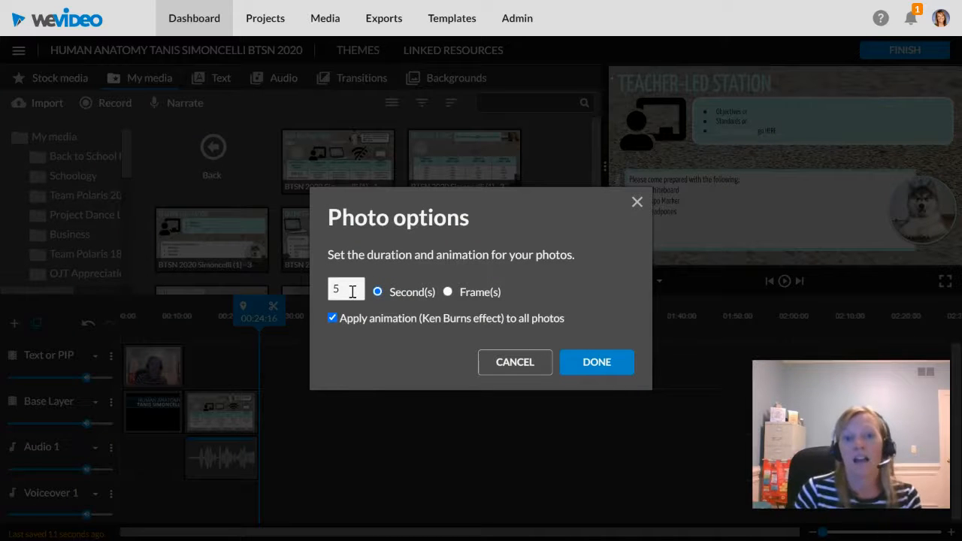
left_click_drag(352, 291, 325, 293)
type("60")
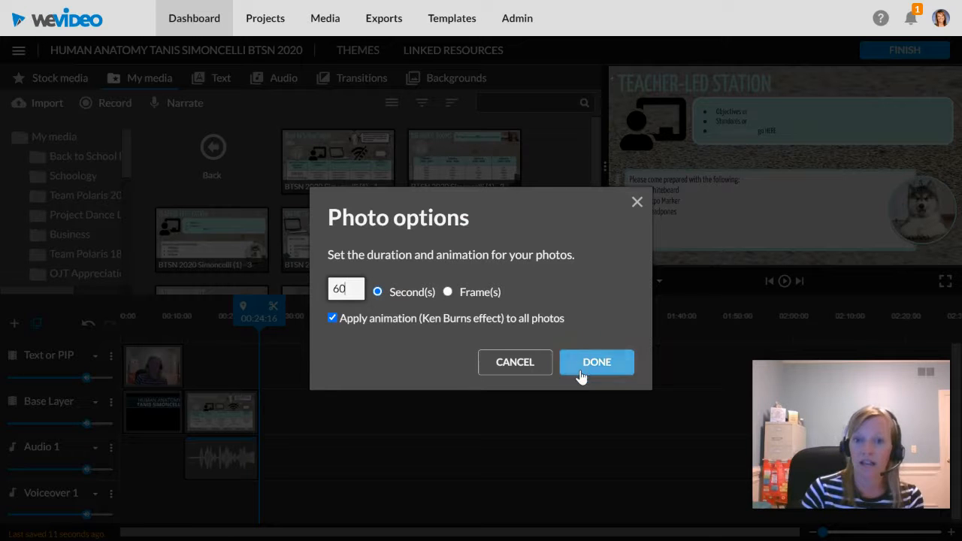
left_click(332, 320)
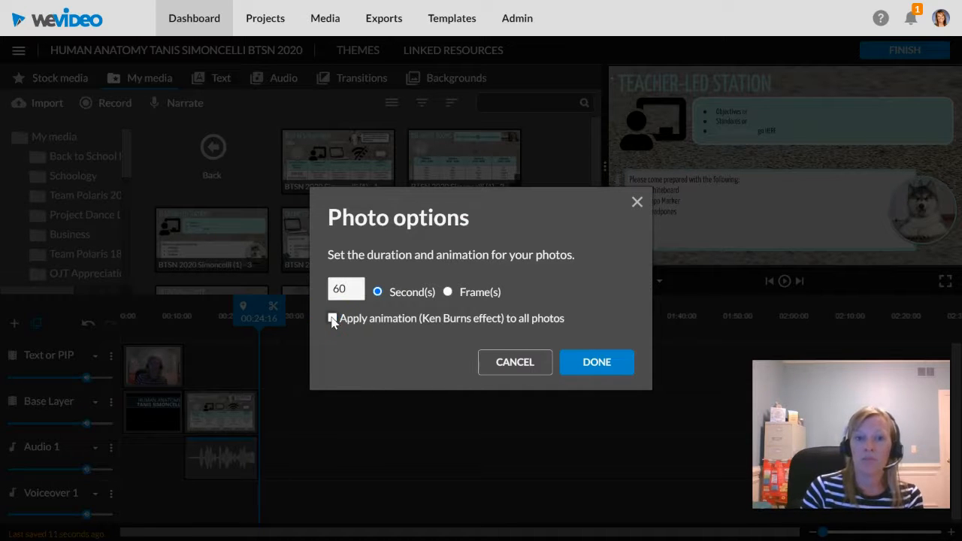
left_click(608, 368)
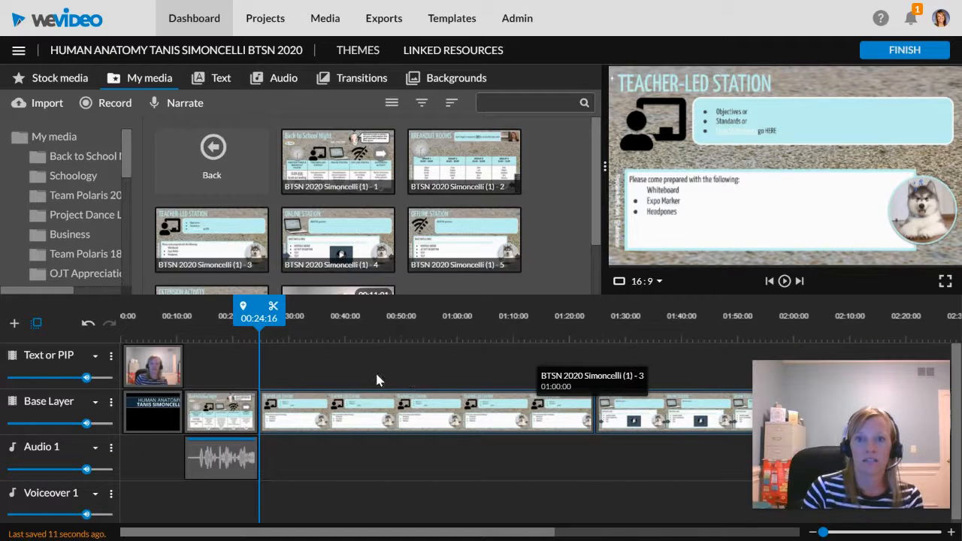
key("space")
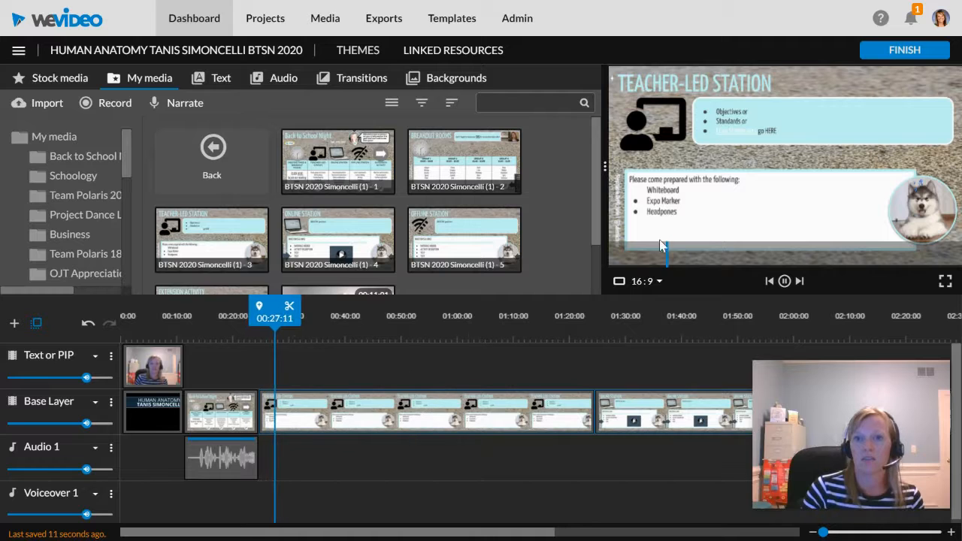
key("space")
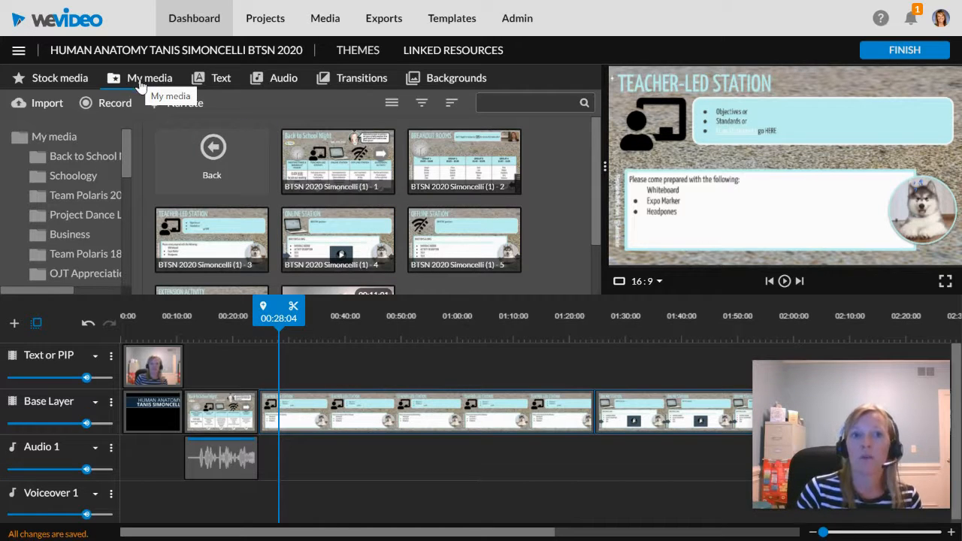
- Show all media folders and scroll the library to find the BTSN 2020 folder
left_click(53, 137)
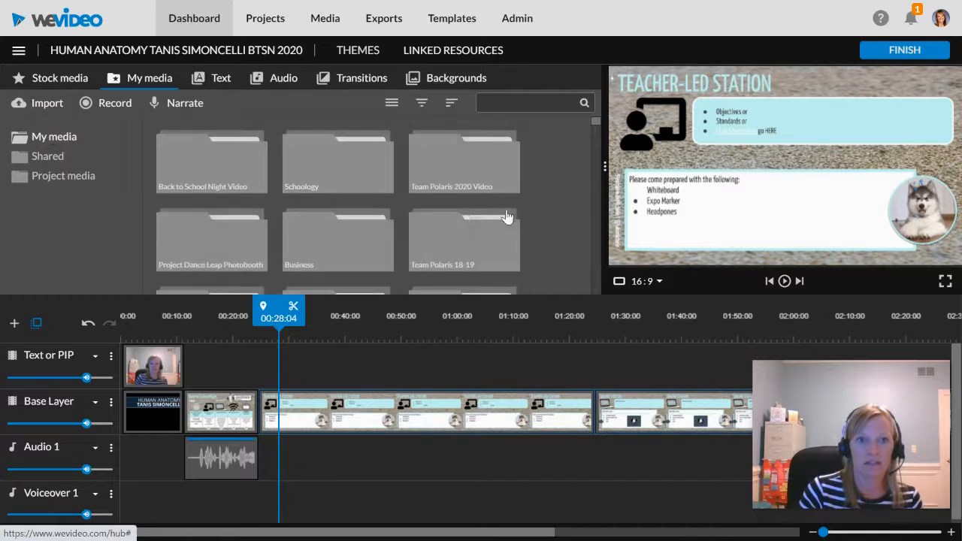
right_click(556, 191)
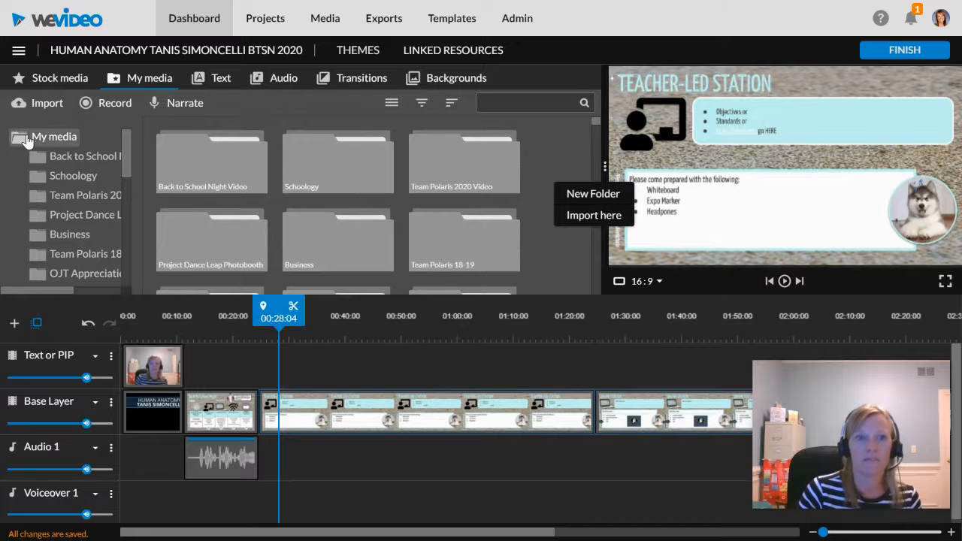
scroll(434, 186, "down", 3)
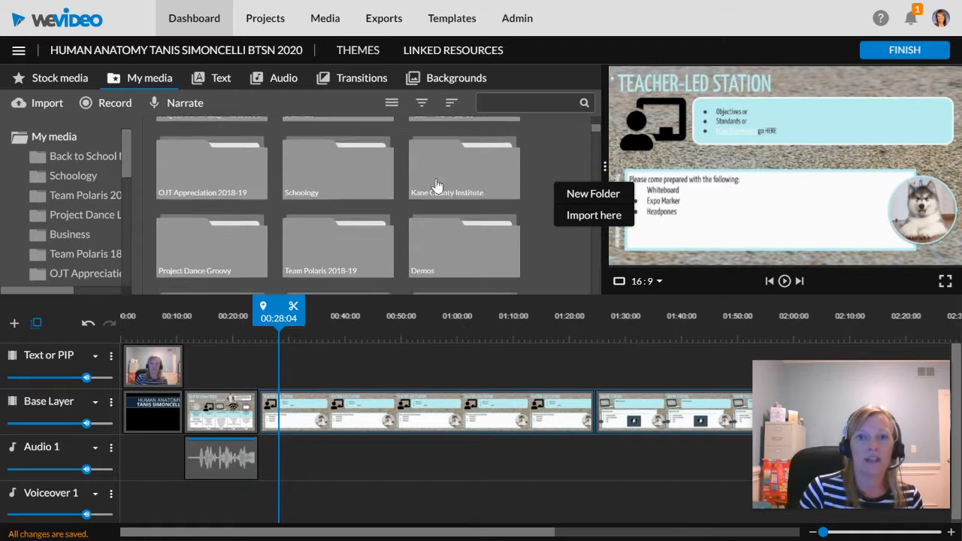
scroll(429, 189, "down", 5)
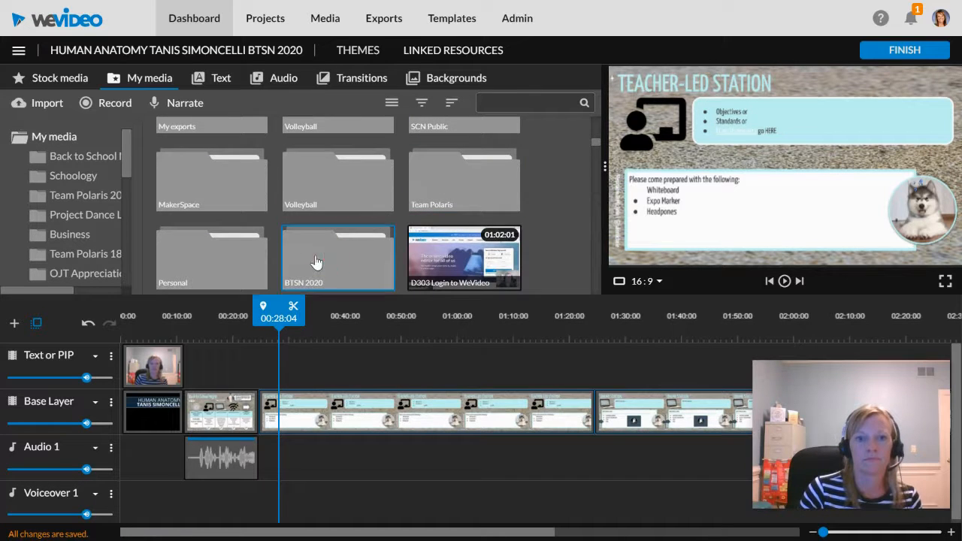
scroll(468, 175, "up", 2)
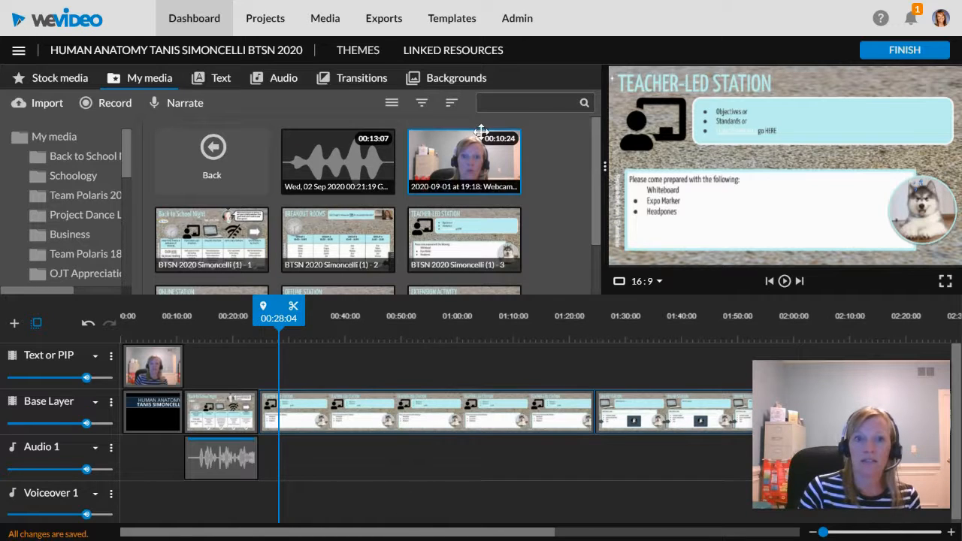
left_click(359, 59)
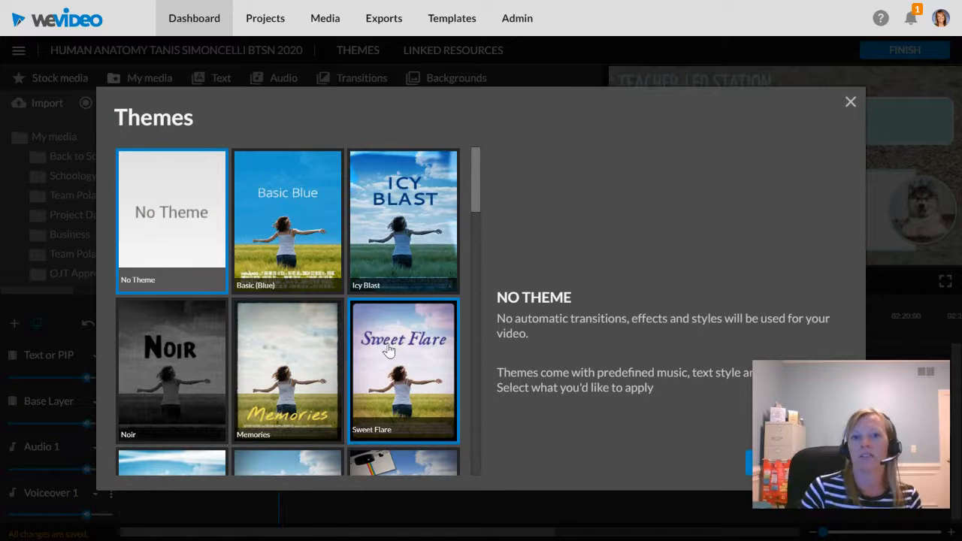
scroll(389, 350, "down", 1)
left_click(406, 248)
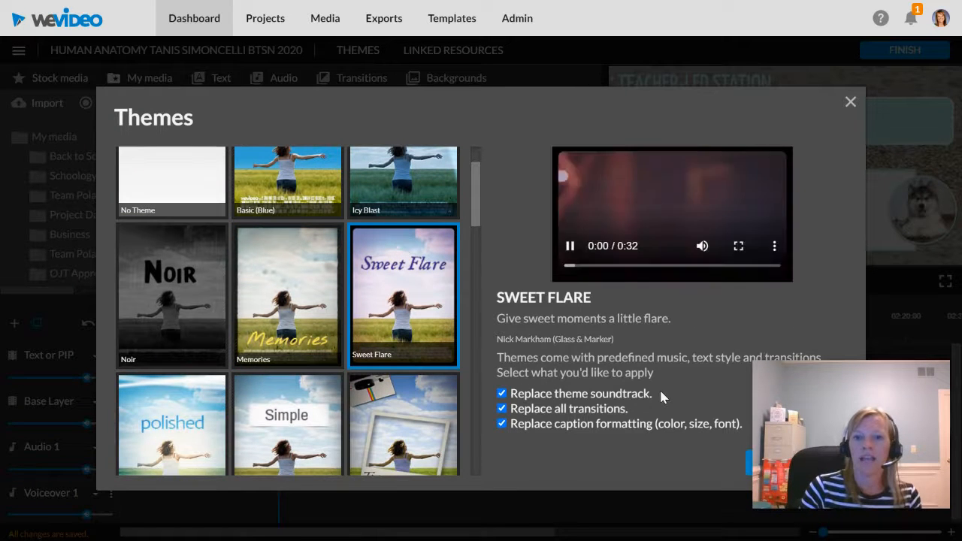
left_click(570, 249)
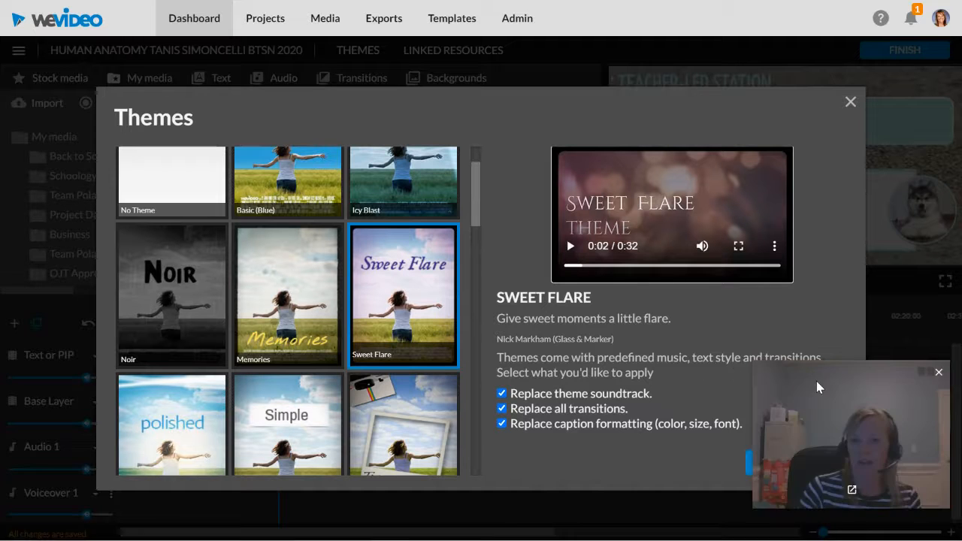
left_click(826, 471)
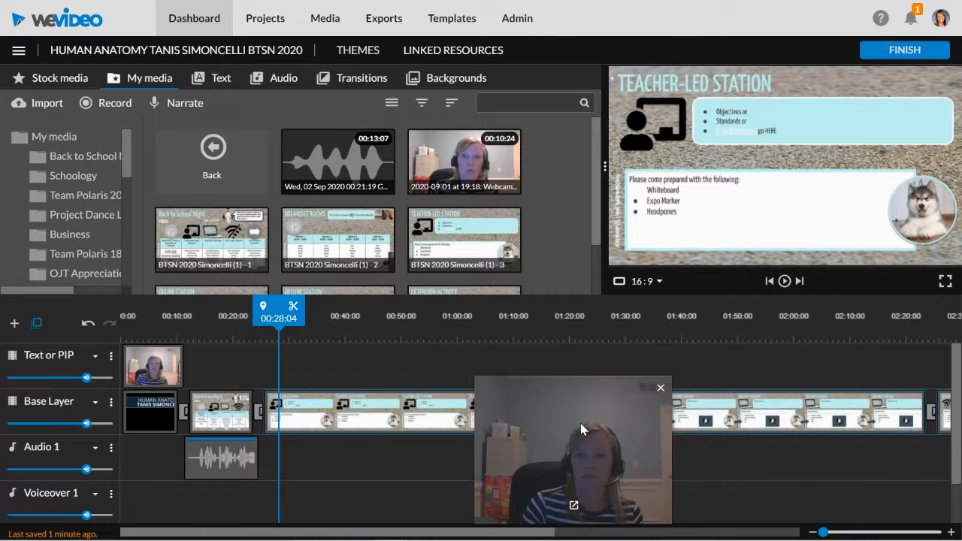
left_click_drag(266, 328, 178, 331)
key("space")
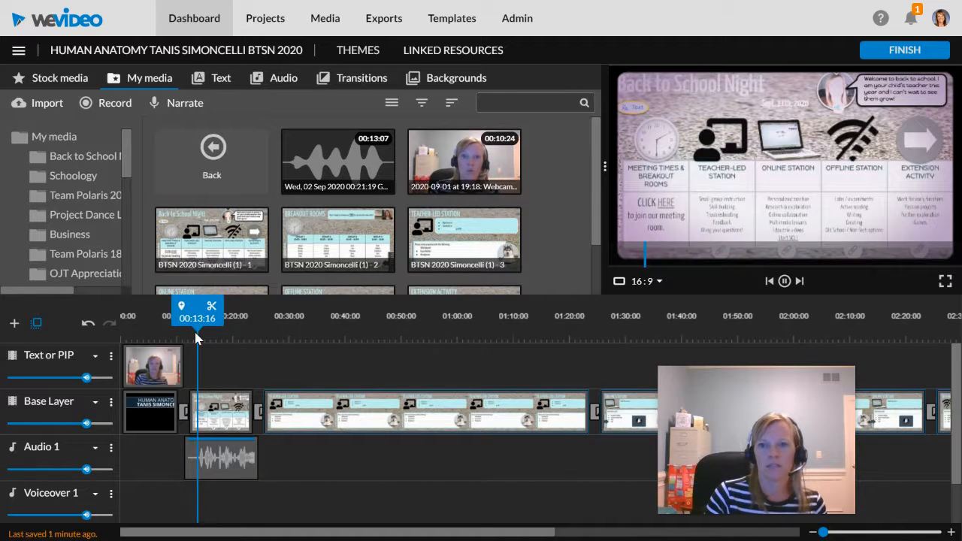
key("space")
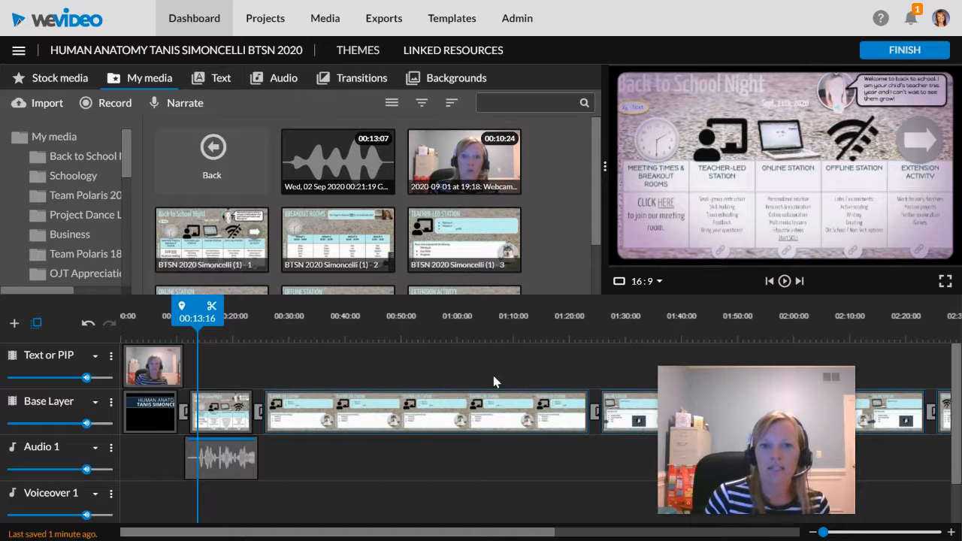
left_click(88, 323)
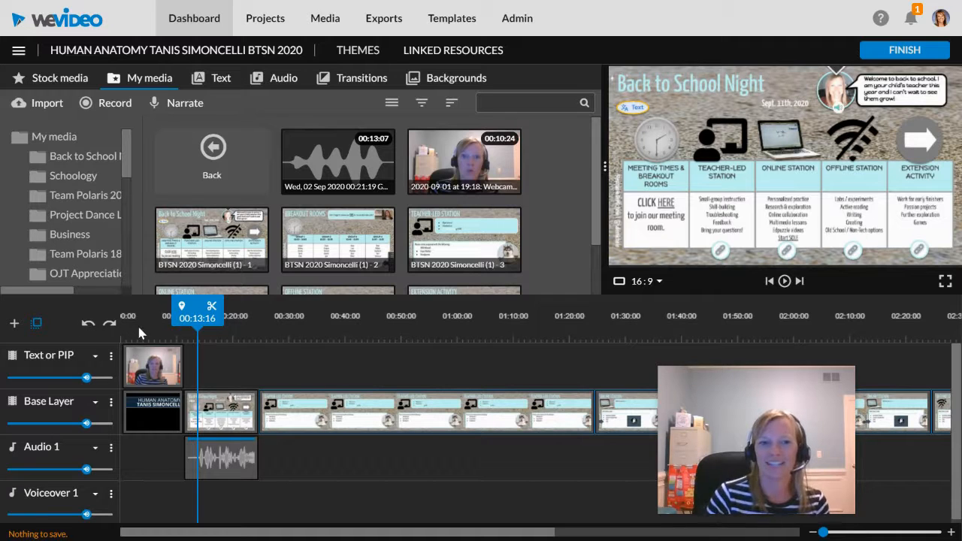
mouse_move(760, 408)
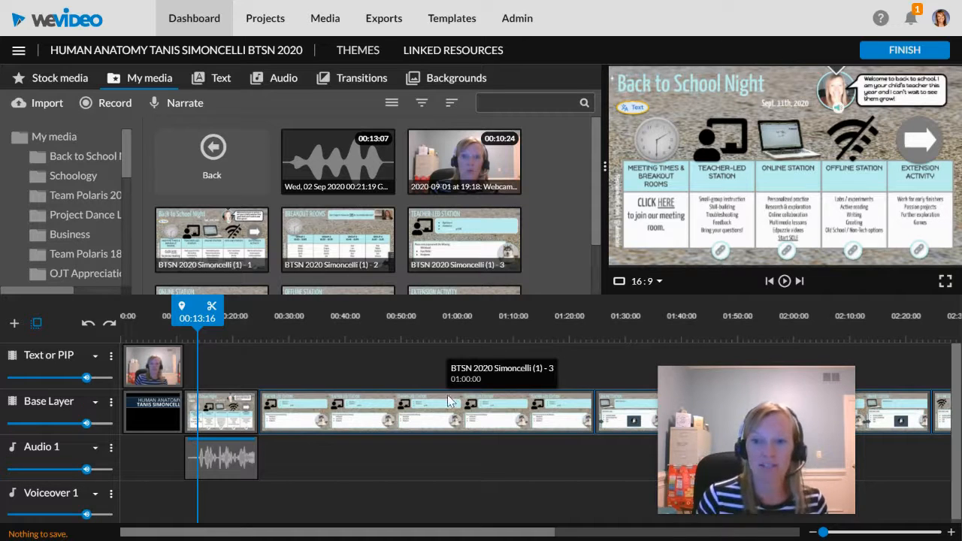
- Export the project at HD 1280x720, also publishing it to Google Drive and YouTube
left_click(914, 58)
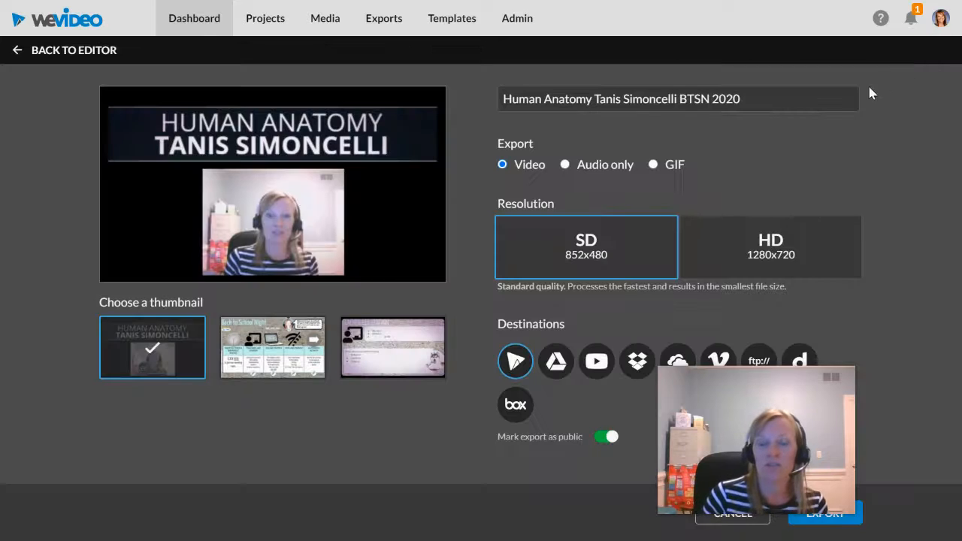
left_click_drag(741, 387, 198, 440)
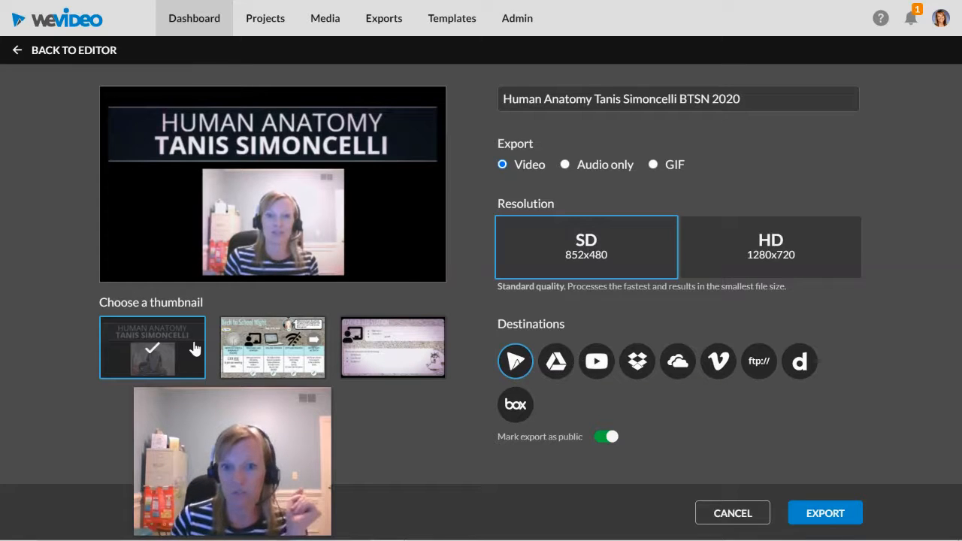
left_click(774, 261)
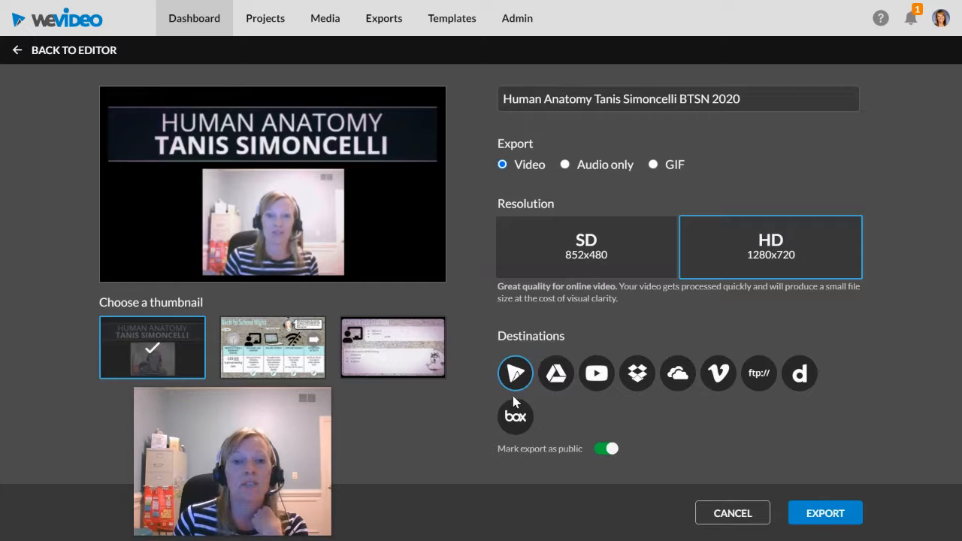
left_click(553, 385)
left_click(600, 378)
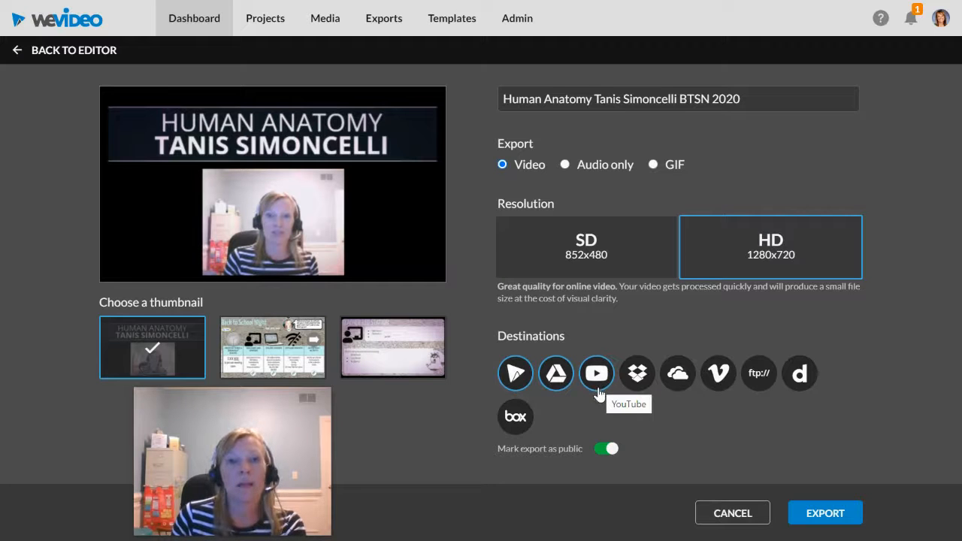
left_click(818, 517)
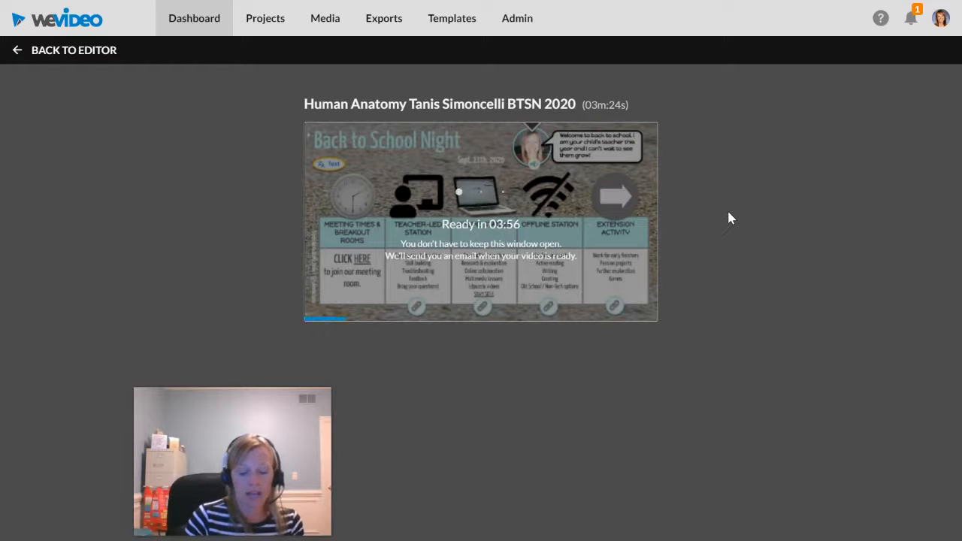
- Leave full screen and go to the Exports page to check the processing Human Anatomy video
key("F11")
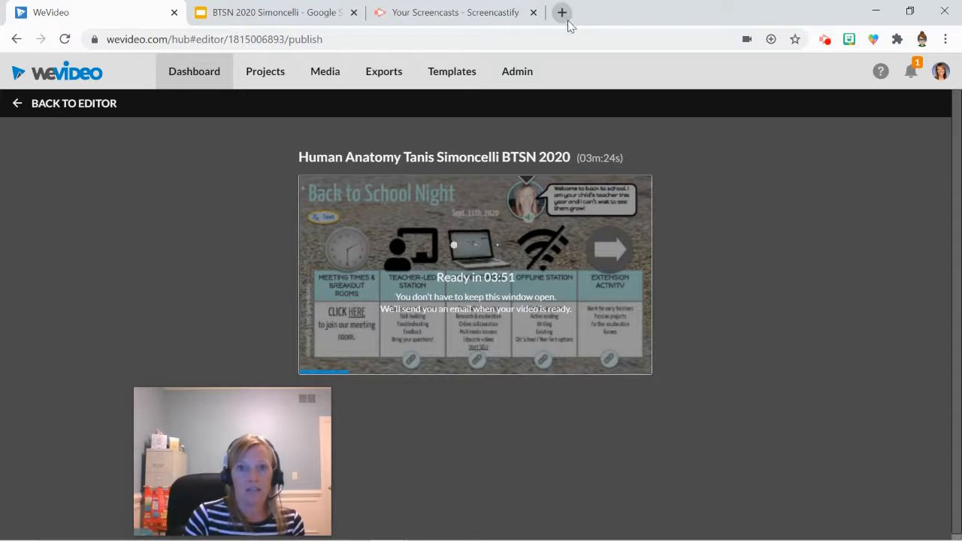
left_click(384, 75)
left_click(394, 79)
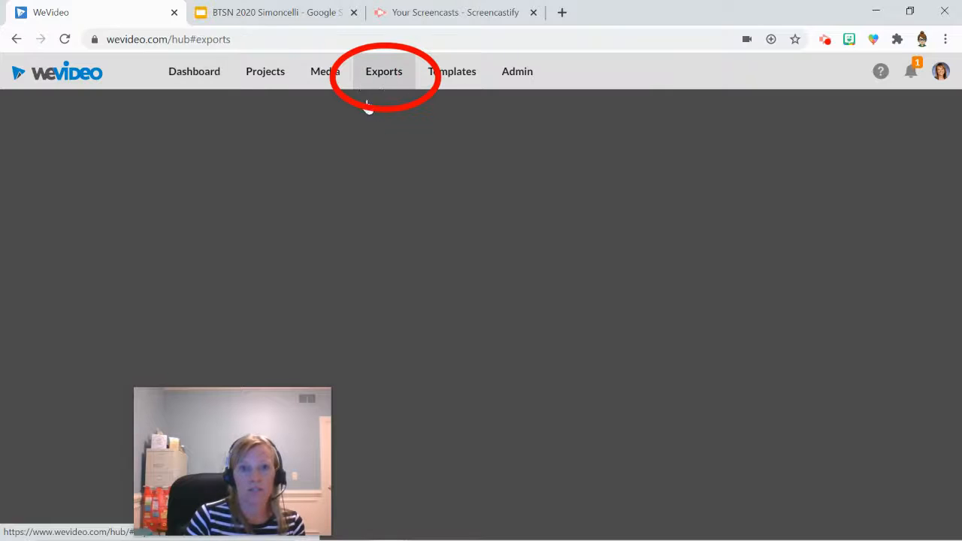